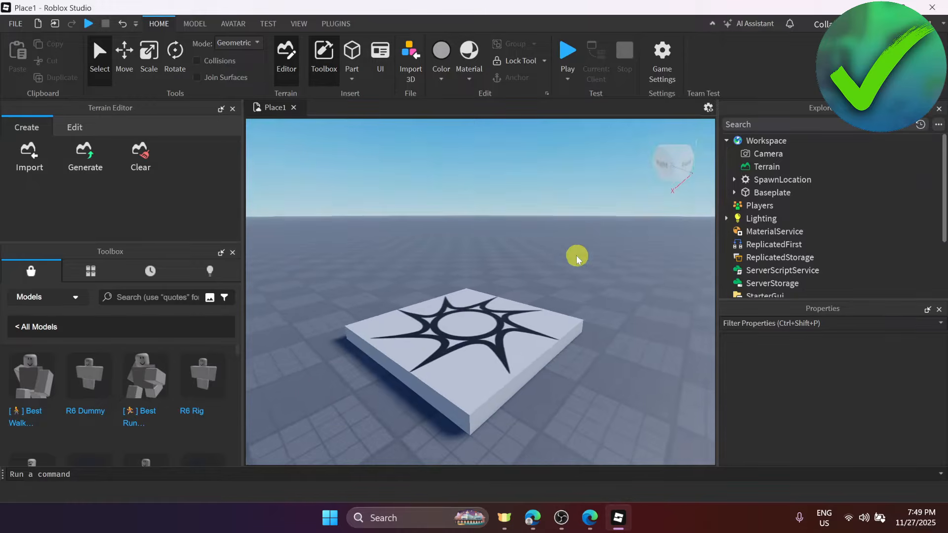
scroll(577, 257, "down", 3)
scroll(576, 256, "up", 2)
scroll(577, 256, "down", 3)
scroll(576, 256, "up", 3)
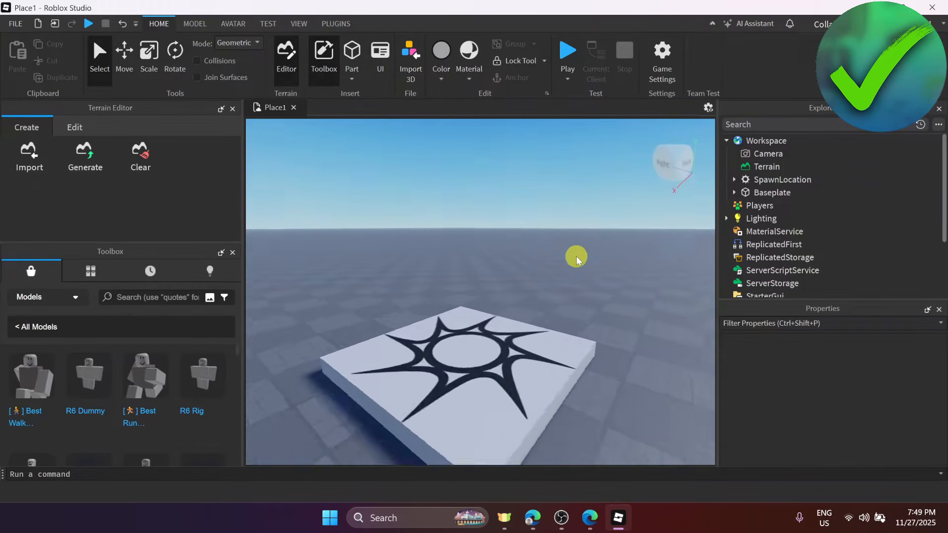
scroll(576, 257, "down", 3)
scroll(576, 259, "up", 3)
scroll(575, 258, "down", 3)
scroll(568, 251, "up", 3)
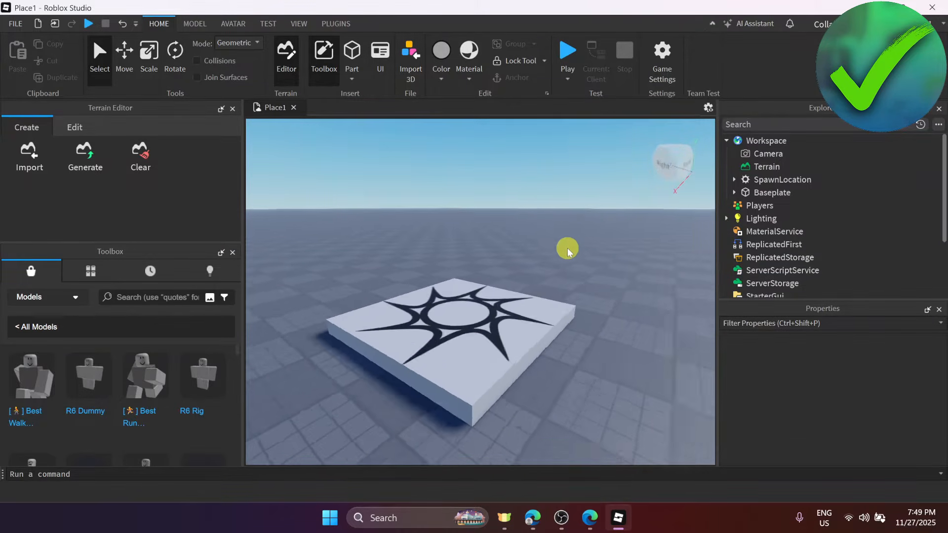
scroll(566, 247, "down", 3)
scroll(565, 243, "up", 3)
scroll(565, 241, "down", 3)
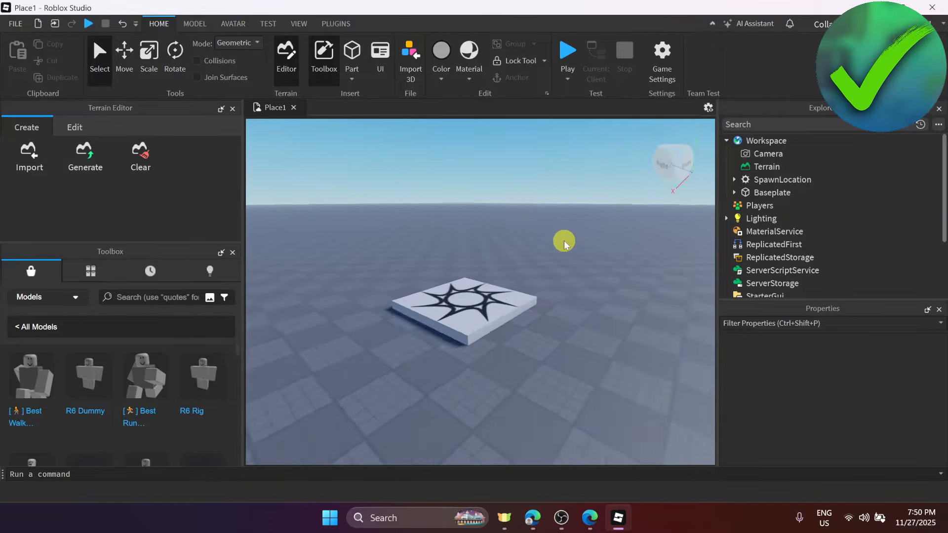
scroll(565, 240, "up", 3)
scroll(565, 239, "down", 3)
scroll(565, 239, "up", 3)
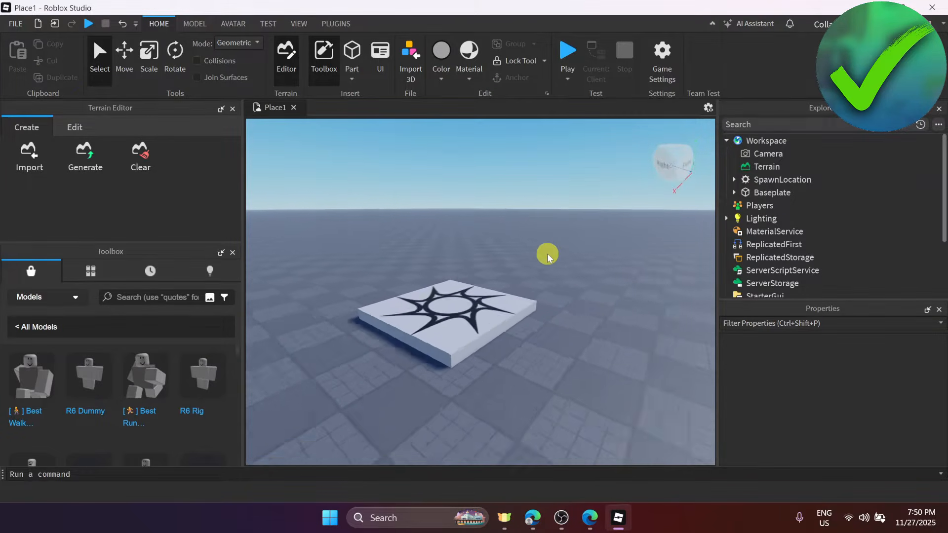
scroll(547, 254, "down", 2)
Search the Toolbox models for "r6" and place the R6 Rig on the baseplate beside the spawn location.
left_click(135, 297)
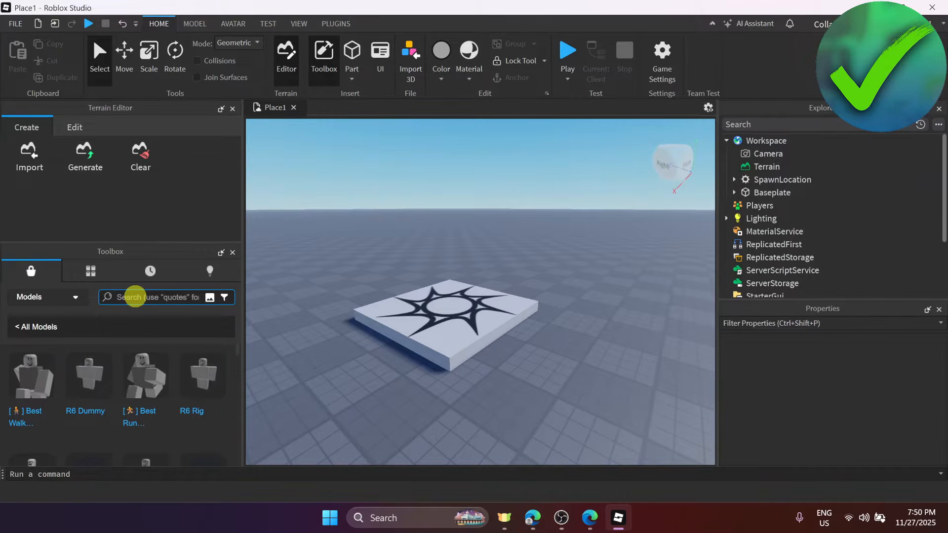
type("r6")
key("Return")
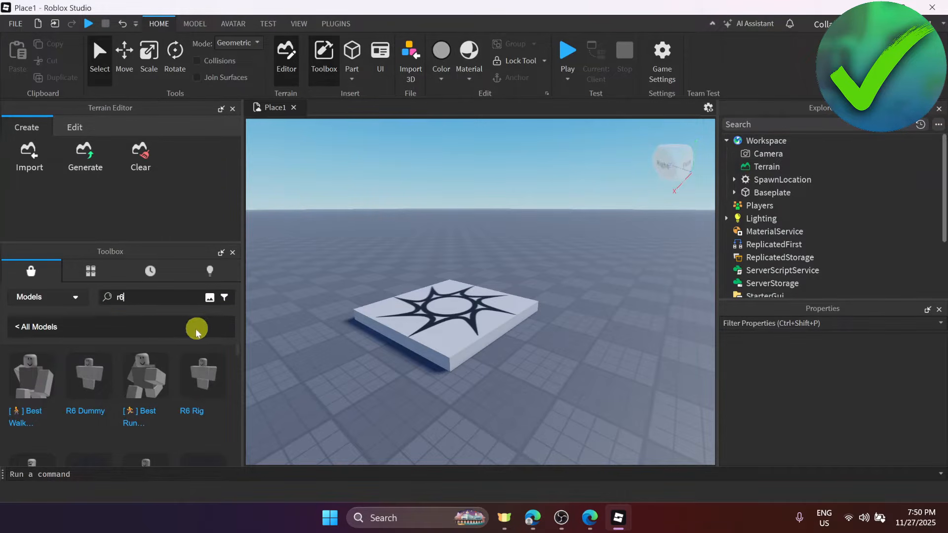
scroll(148, 386, "down", 2)
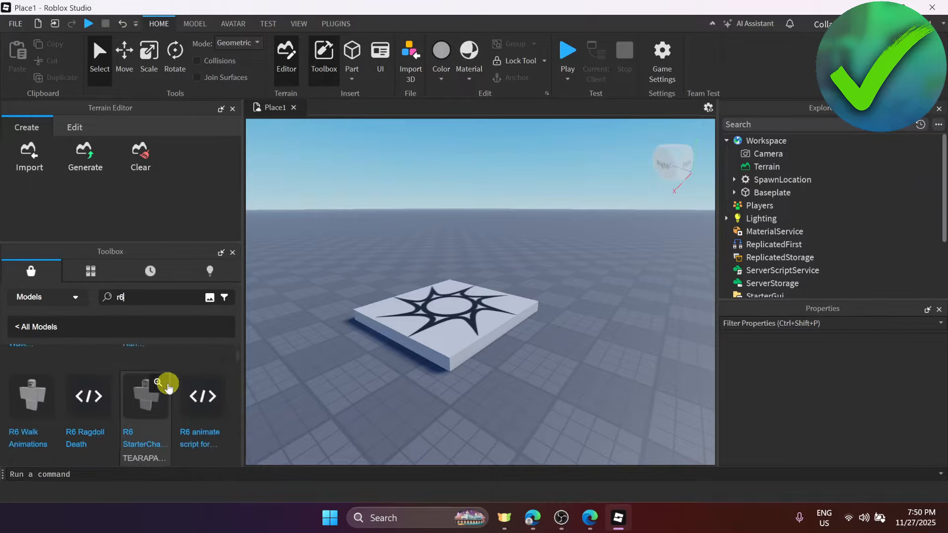
scroll(180, 388, "up", 2)
left_click_drag(215, 384, 561, 279)
right_click_drag(561, 279, 603, 273)
scroll(451, 275, "down", 2)
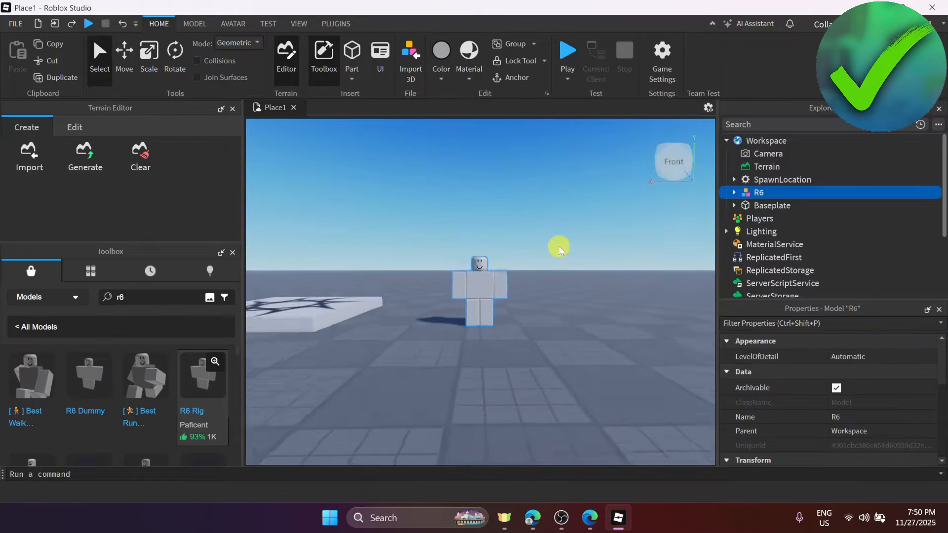
scroll(560, 245, "down", 2)
scroll(560, 245, "up", 4)
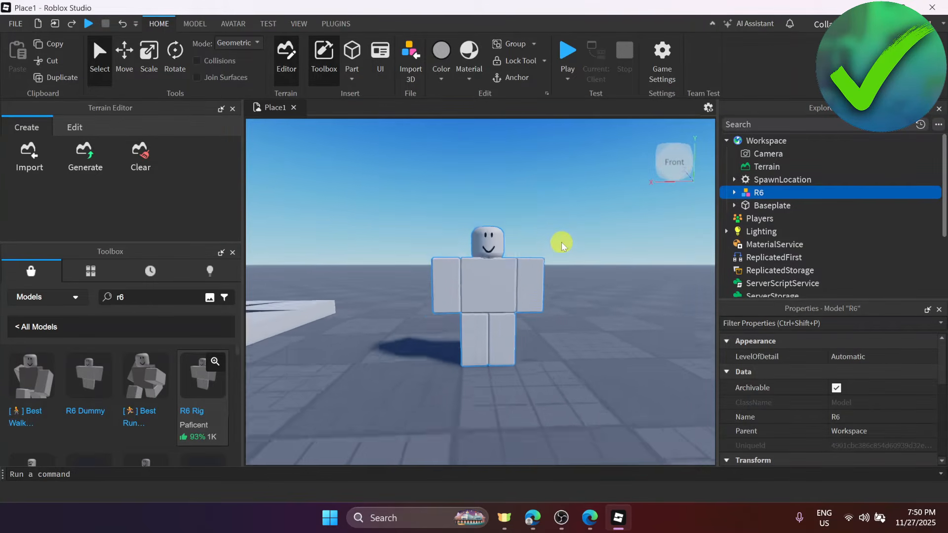
Open the Animation Editor and choose the R6 rig as the model to animate.
left_click(235, 25)
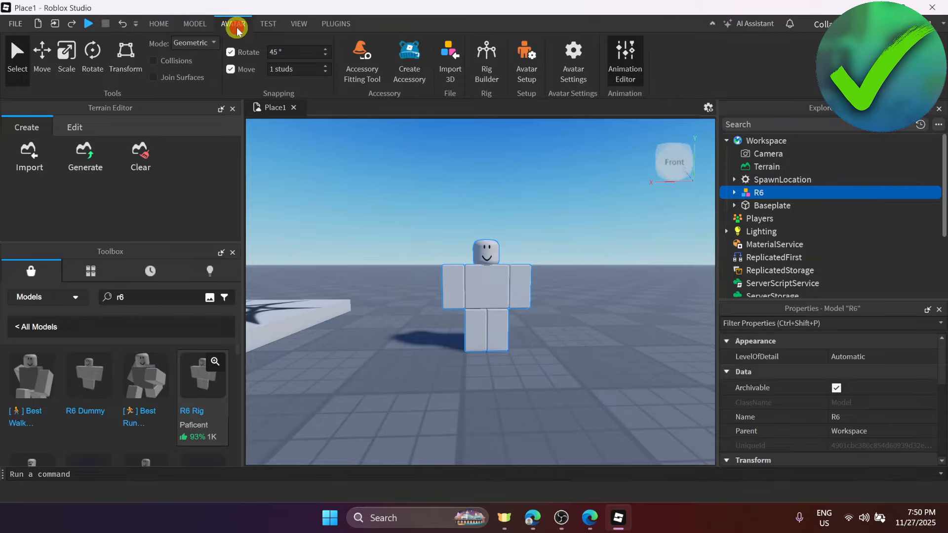
left_click(632, 60)
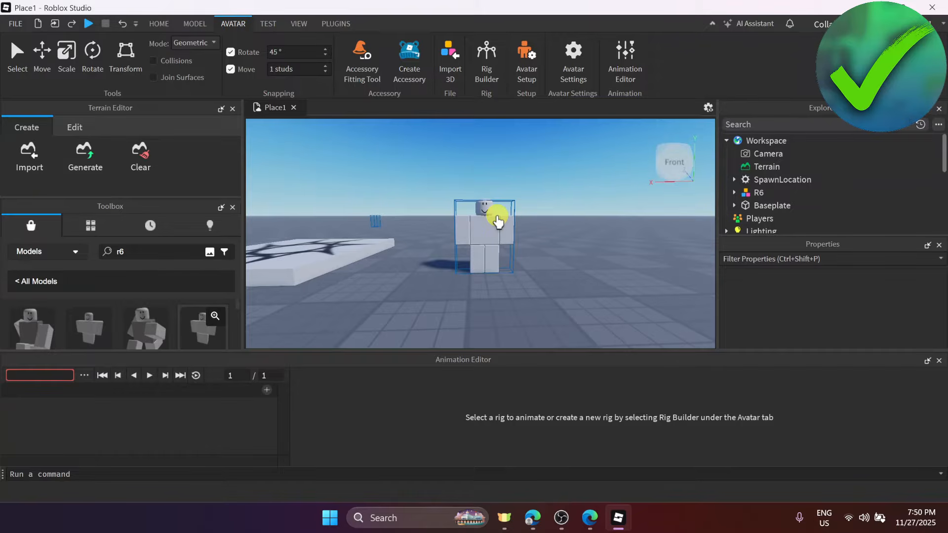
left_click(497, 220)
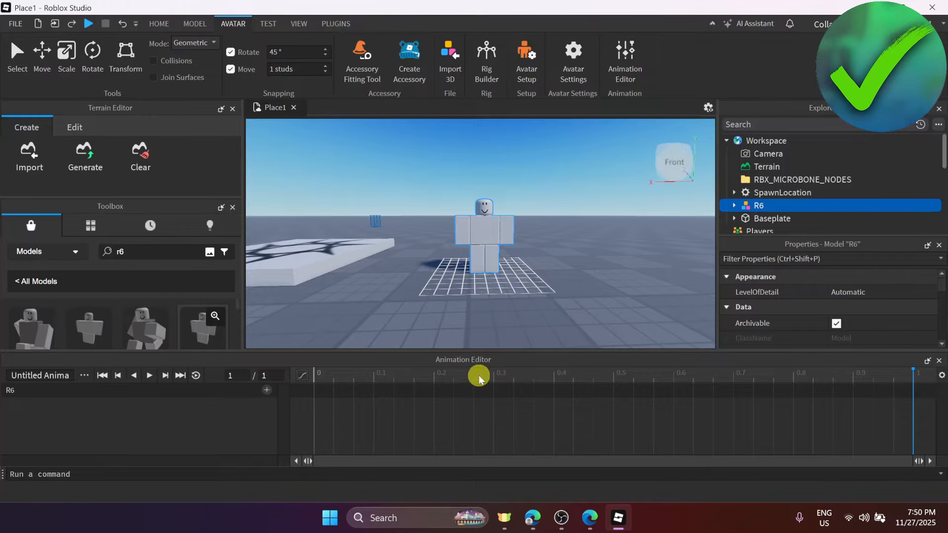
Rotate the R6 rig's right arm upward at time 0 to create its first keyframe.
left_click_drag(484, 378, 292, 377)
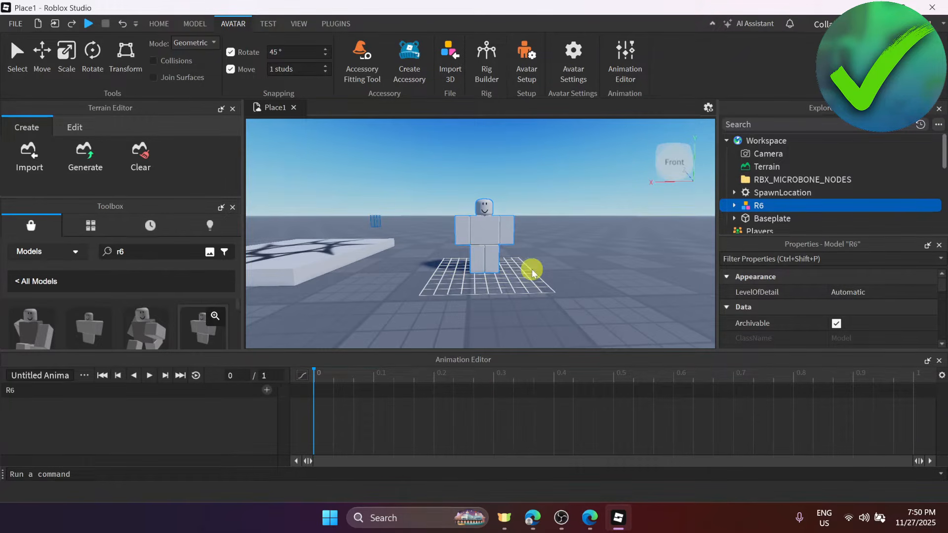
right_click_drag(534, 272, 546, 252)
left_click(93, 50)
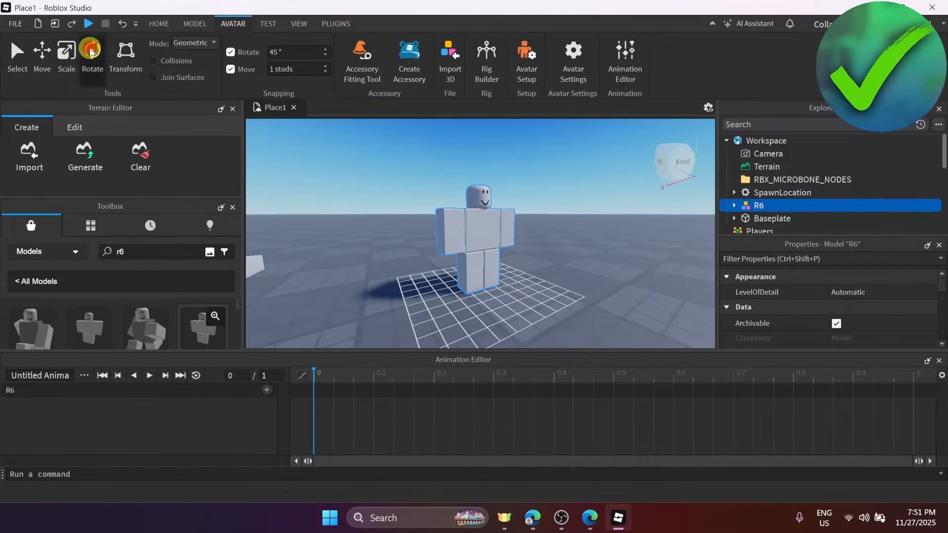
right_click_drag(491, 234, 555, 216)
left_click(484, 208)
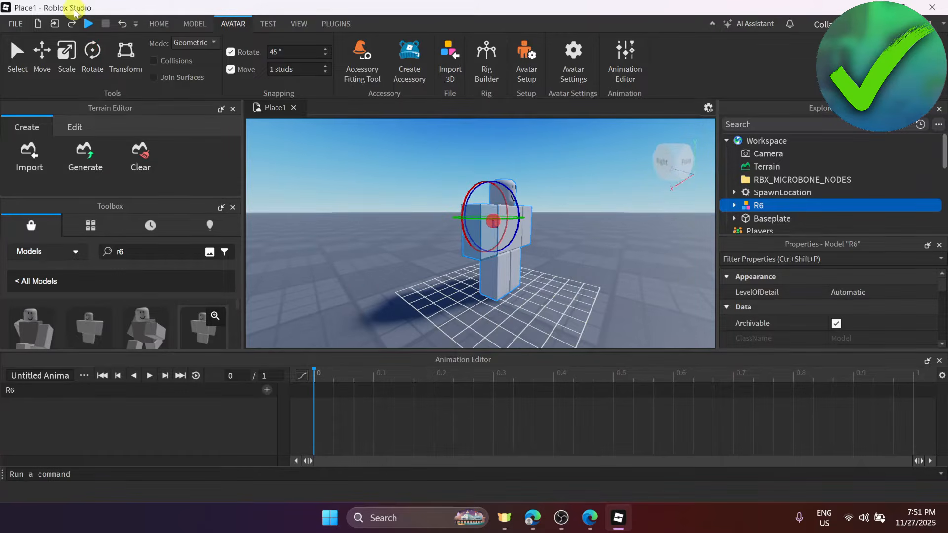
left_click(98, 56)
left_click_drag(514, 197, 496, 175)
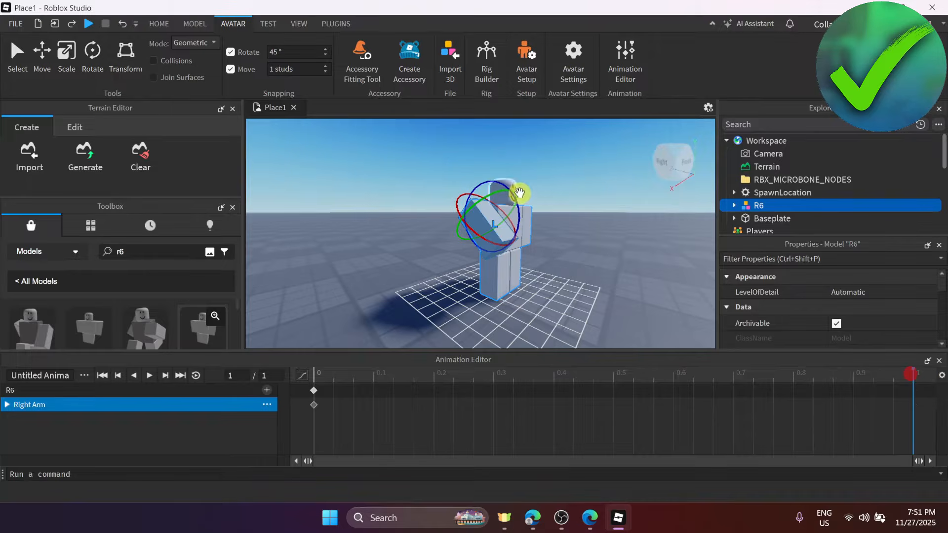
Rotate the right arm to a different pose at time 1 to add the ending keyframe.
left_click_drag(519, 187, 527, 254)
right_click_drag(665, 236, 707, 229)
scroll(707, 228, "up", 6)
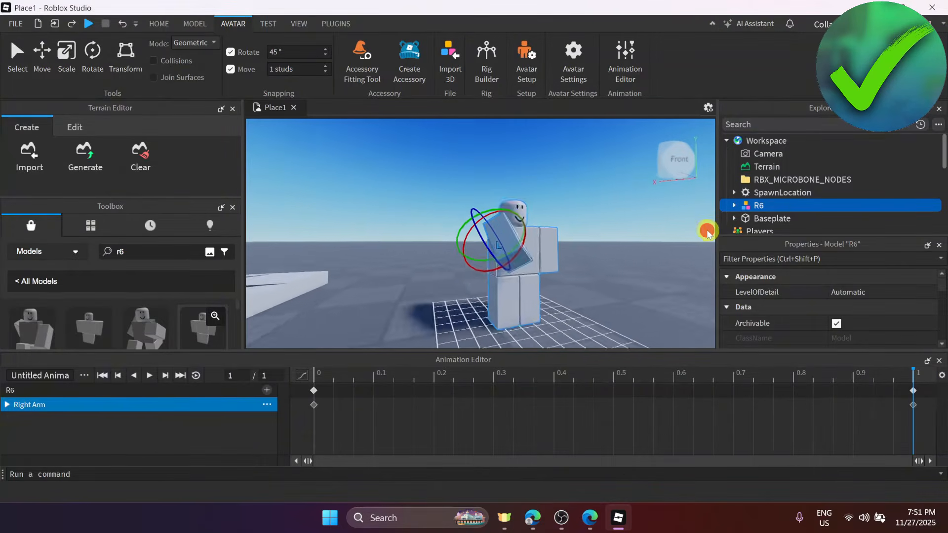
scroll(525, 258, "down", 6)
right_click_drag(525, 258, 526, 260)
scroll(525, 260, "up", 5)
scroll(525, 260, "down", 4)
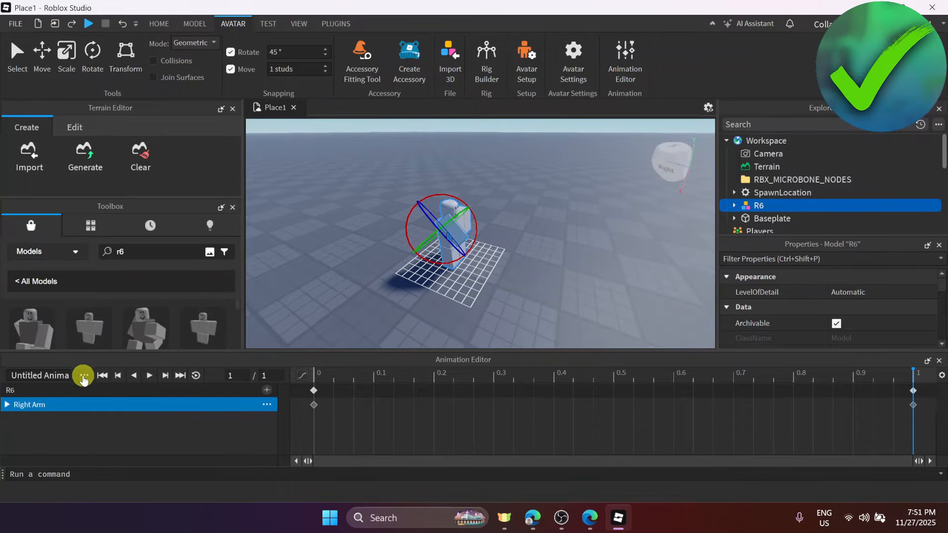
Set the animation priority of the untitled animation clip.
left_click(83, 377)
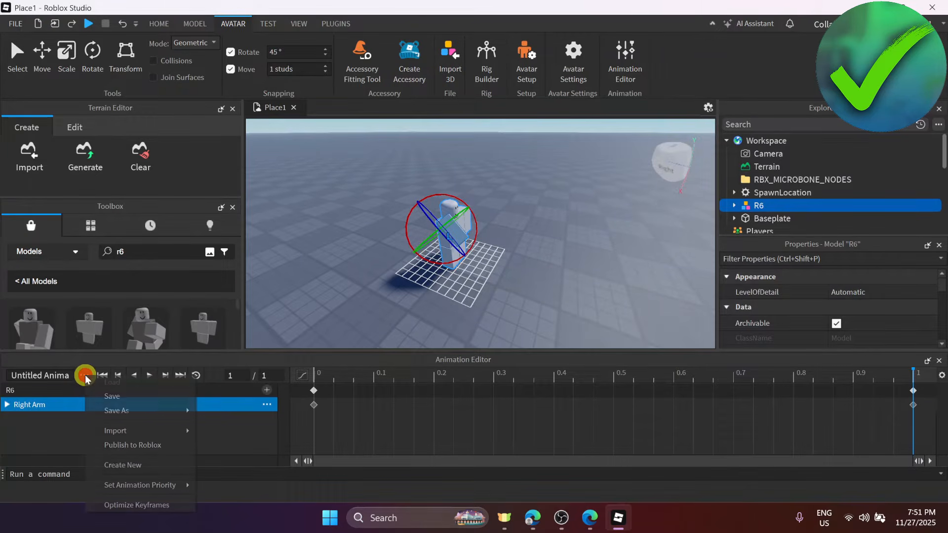
left_click(155, 486)
left_click(236, 486)
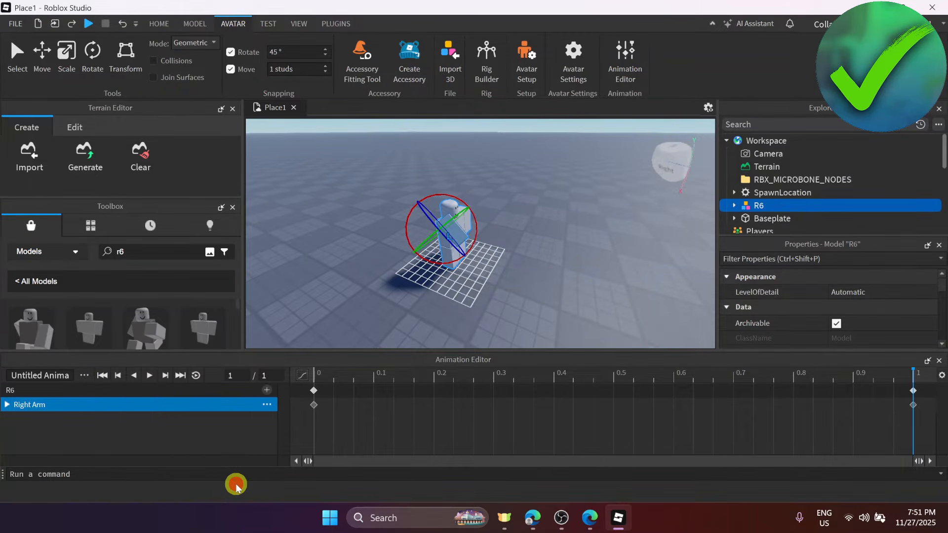
left_click(83, 380)
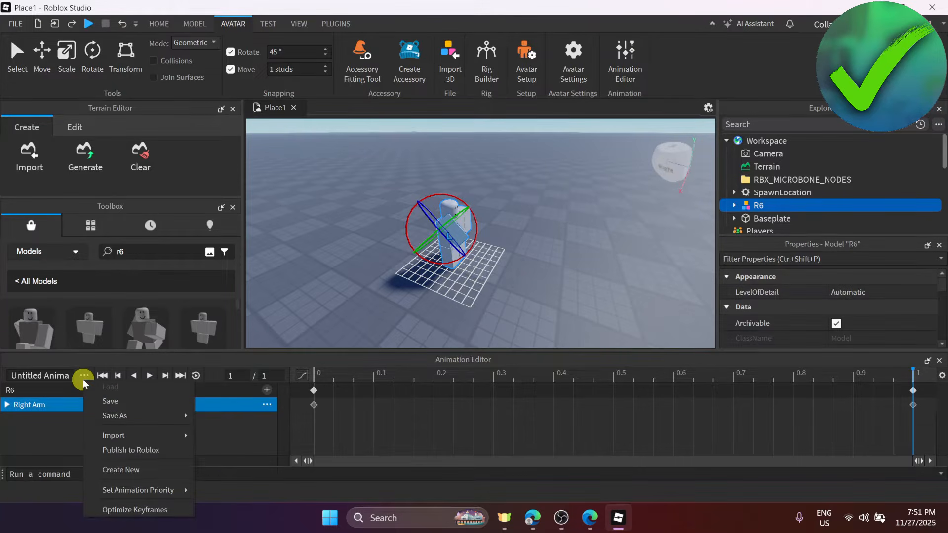
left_click(83, 380)
left_click(84, 379)
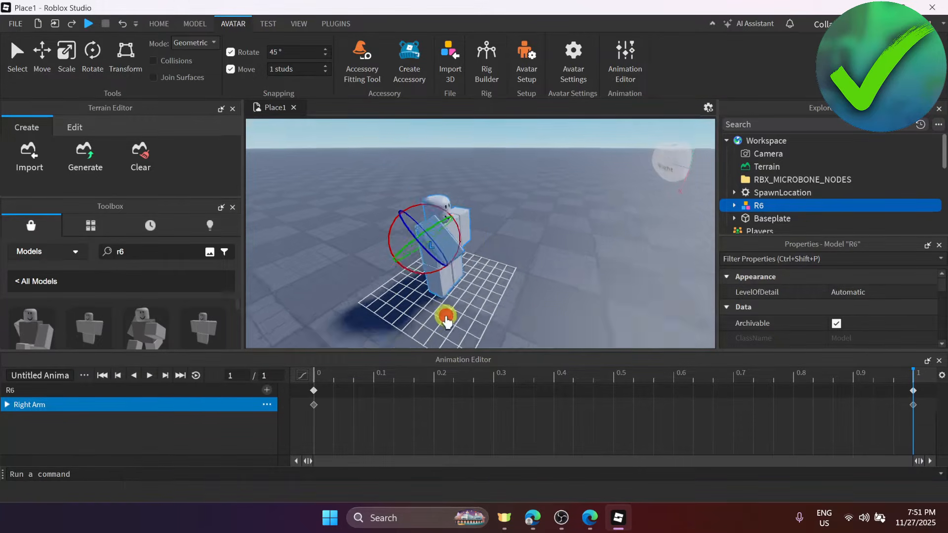
Play back the right arm animation to preview its motion on the rig.
right_click_drag(447, 319, 395, 316)
key("space")
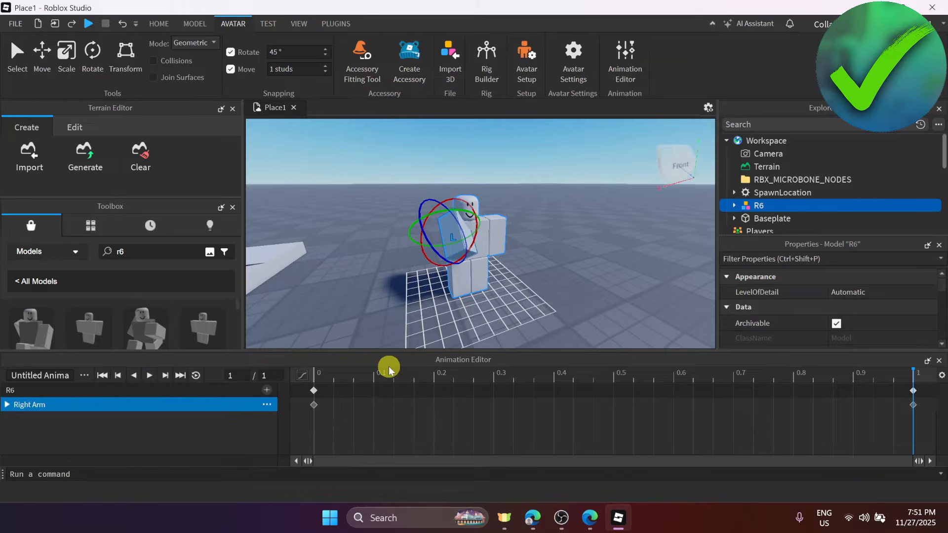
key("space")
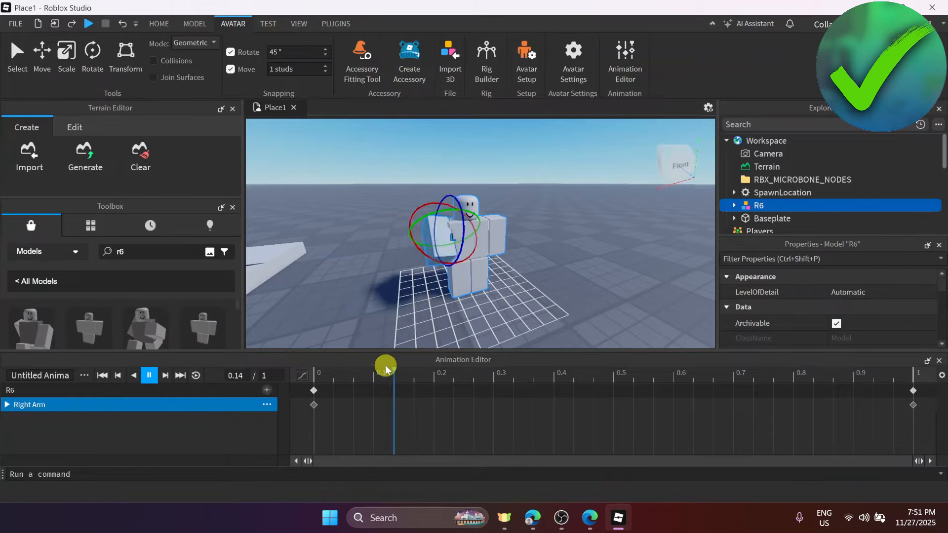
Publish the animation clip to Roblox under the title "Walk" with Me as creator, and close the configuration window.
left_click(84, 378)
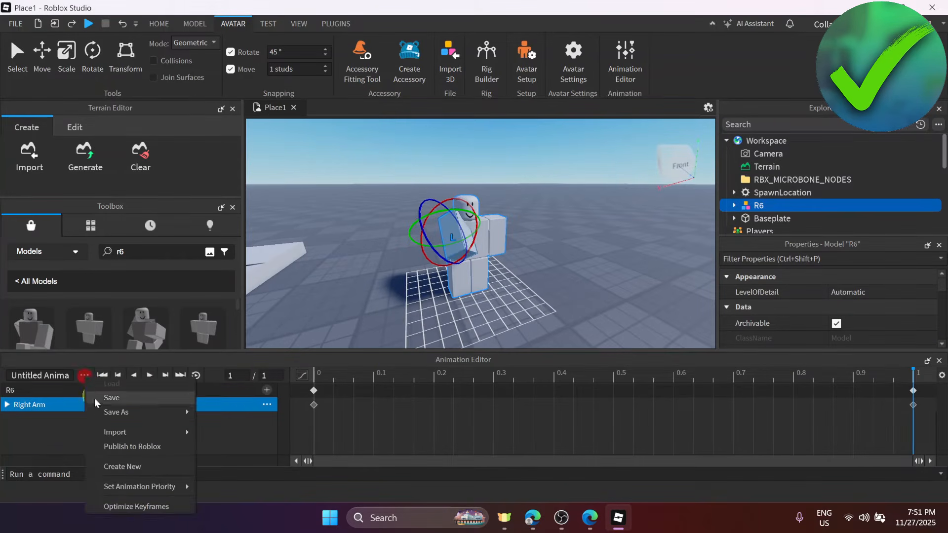
left_click(163, 447)
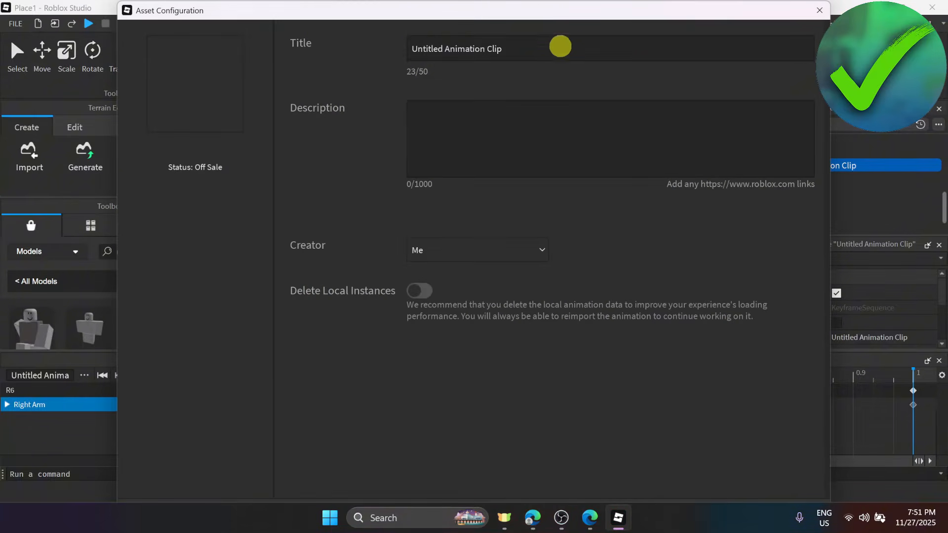
left_click(568, 47)
type("Walk")
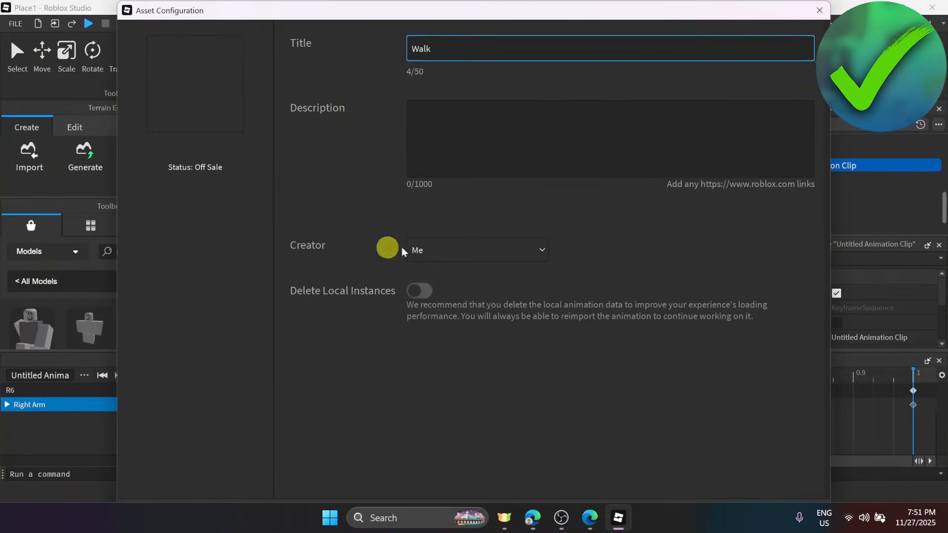
left_click(530, 263)
left_click(618, 150)
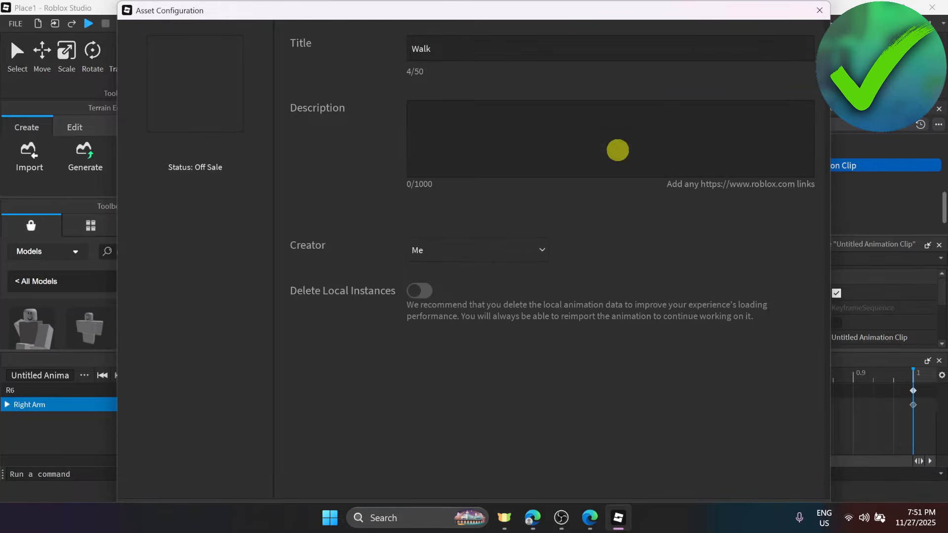
left_click_drag(744, 4, 745, 27)
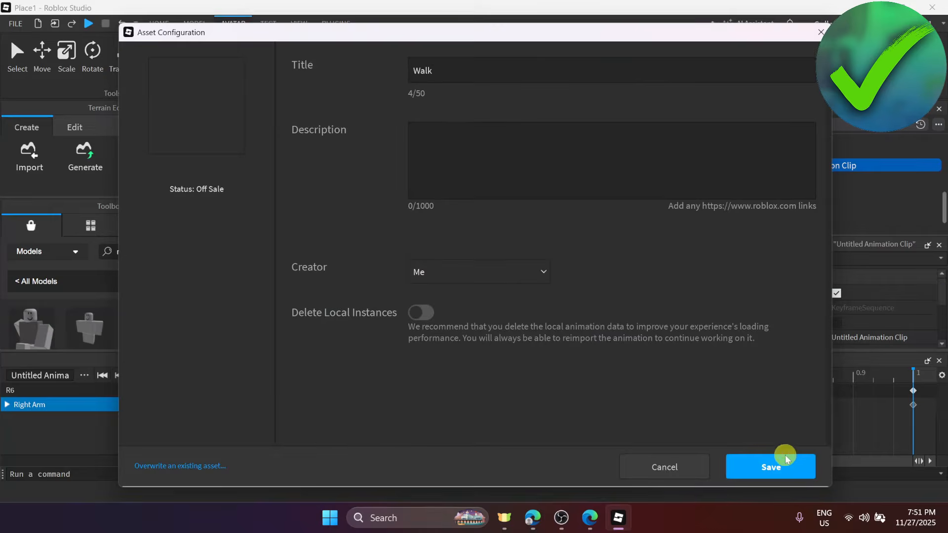
left_click(783, 472)
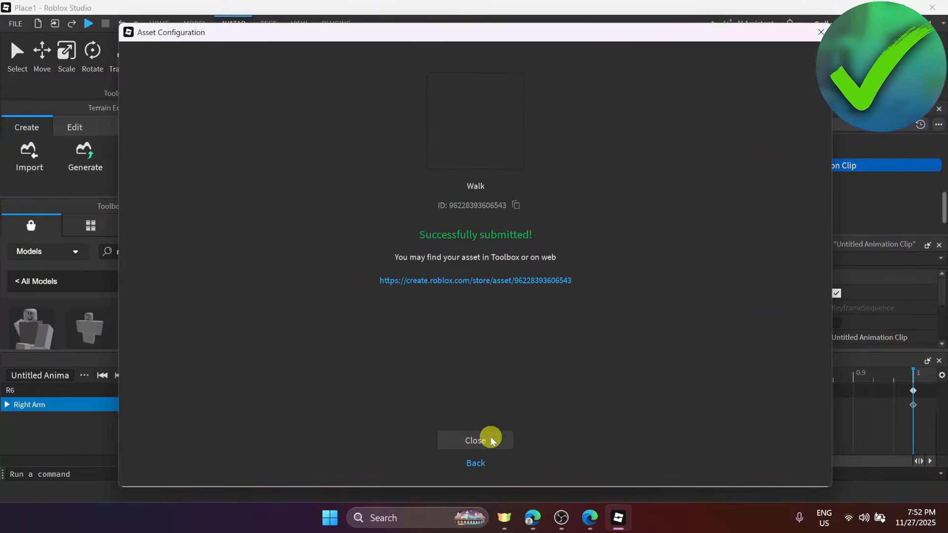
left_click(484, 440)
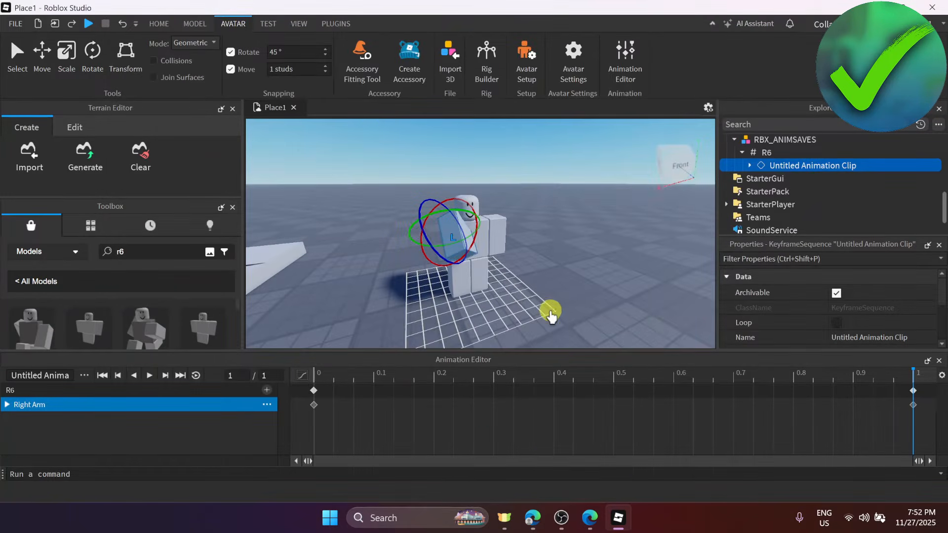
Start a playtest of the place, close the Animation Editor, and walk the character forward.
left_click(160, 25)
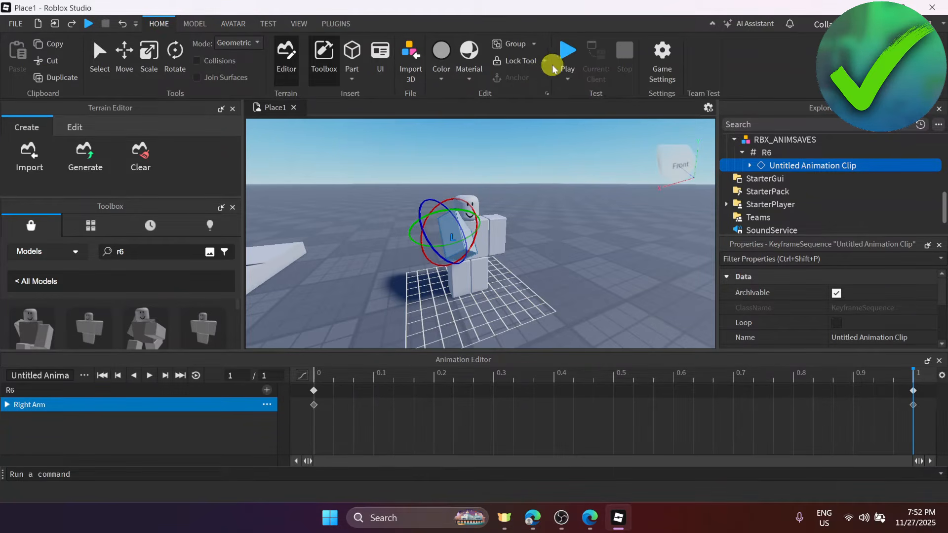
left_click(567, 56)
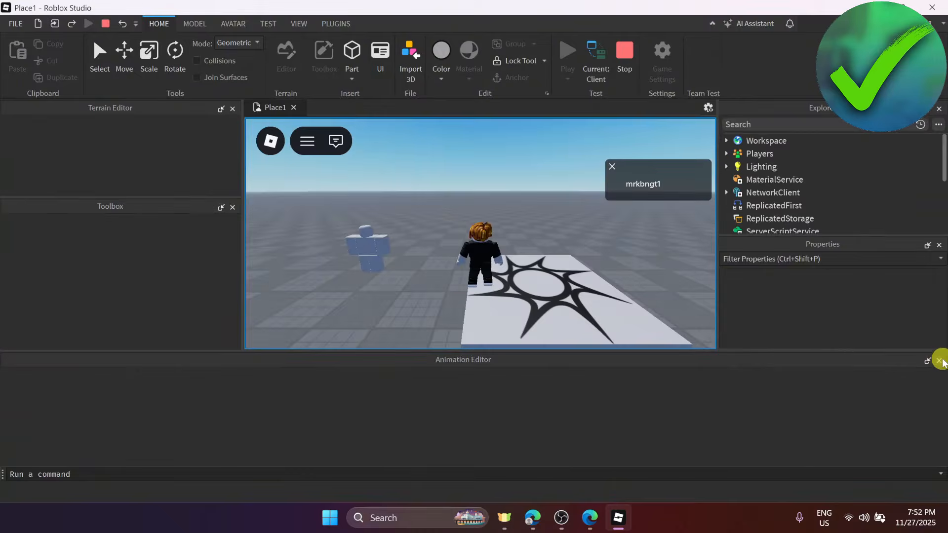
left_click(940, 361)
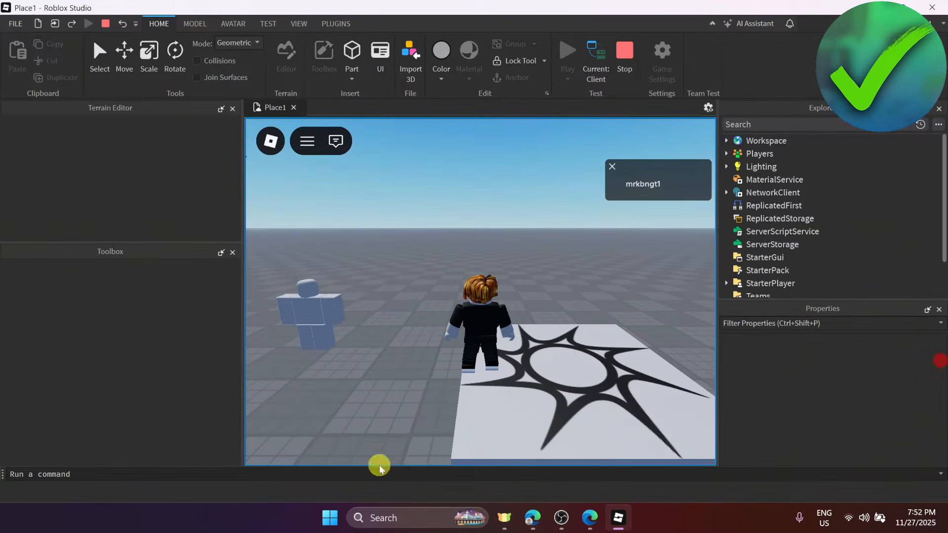
right_click_drag(527, 330, 532, 324)
key("w")
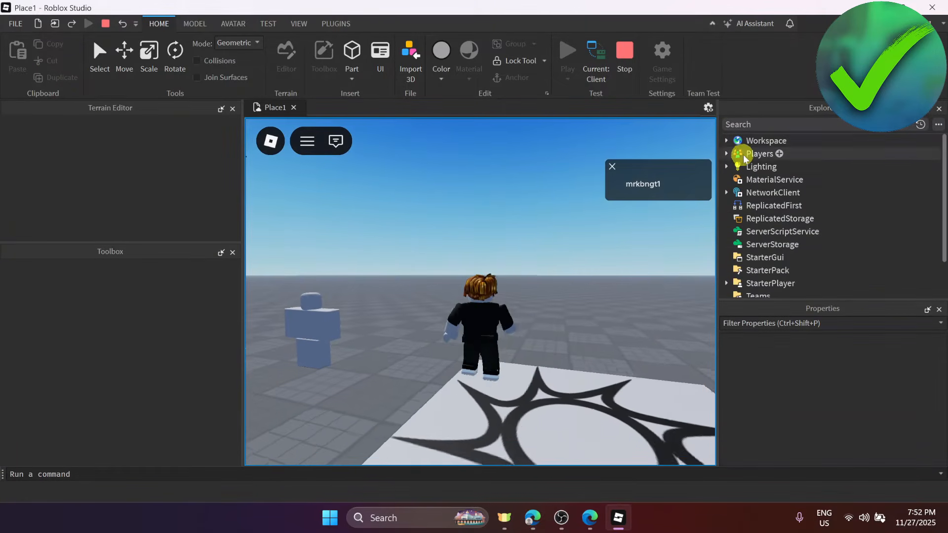
Copy the Animate script from the player's character model in Workspace, and stop the playtest.
left_click(729, 142)
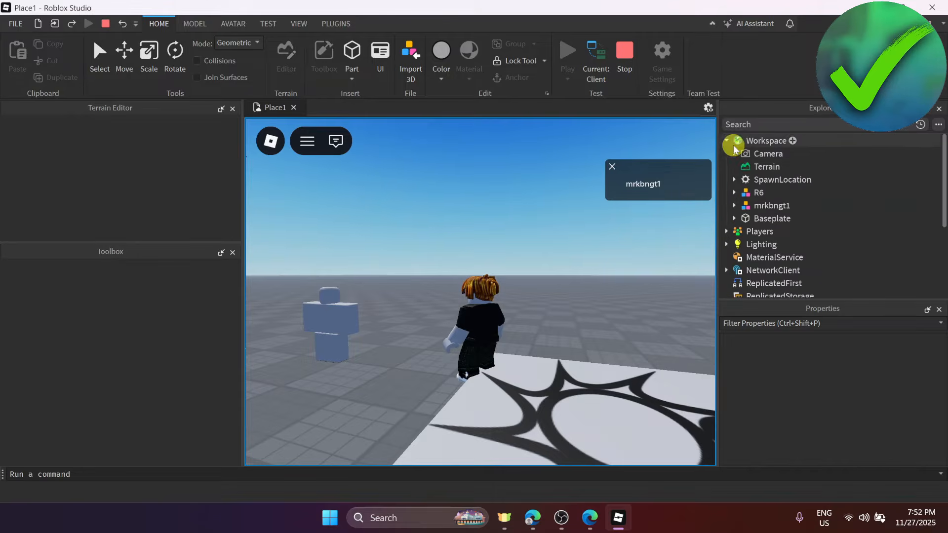
left_click(735, 205)
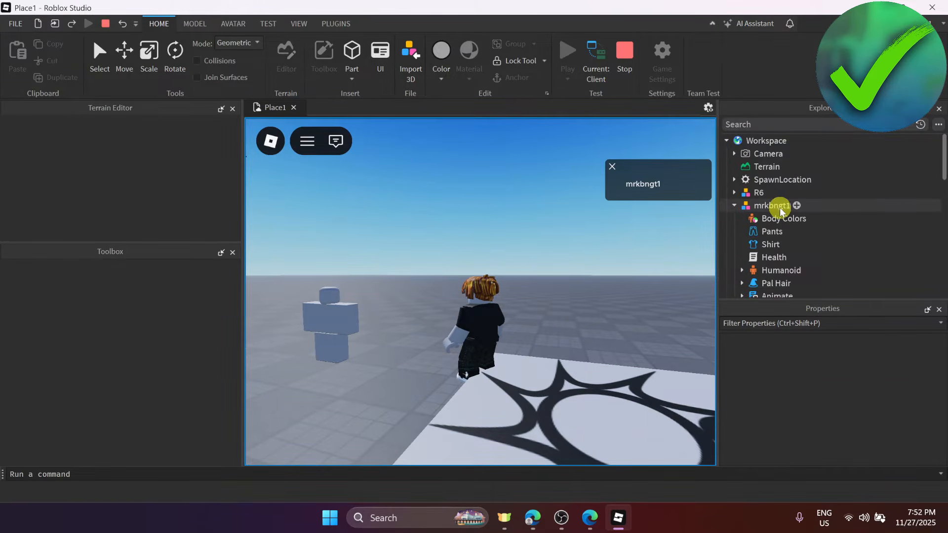
scroll(775, 207, "down", 1)
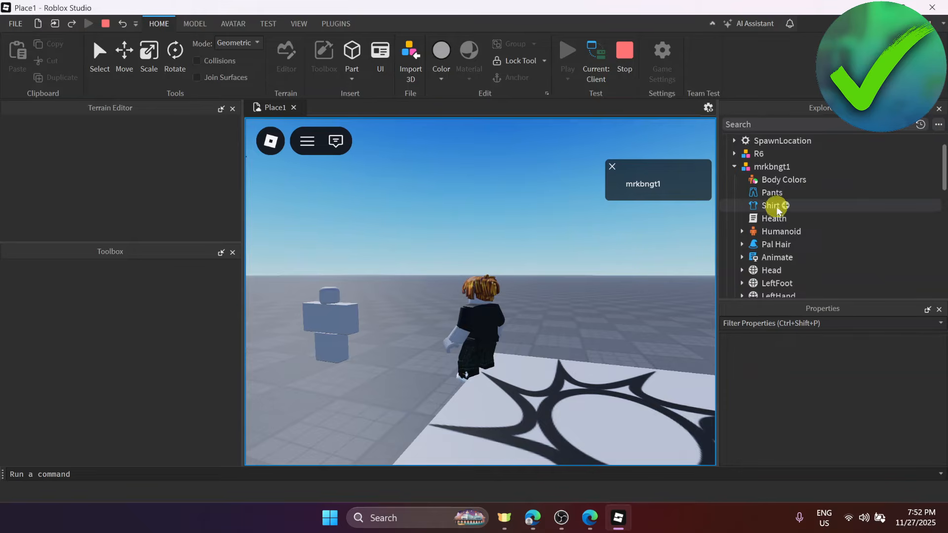
left_click(772, 257)
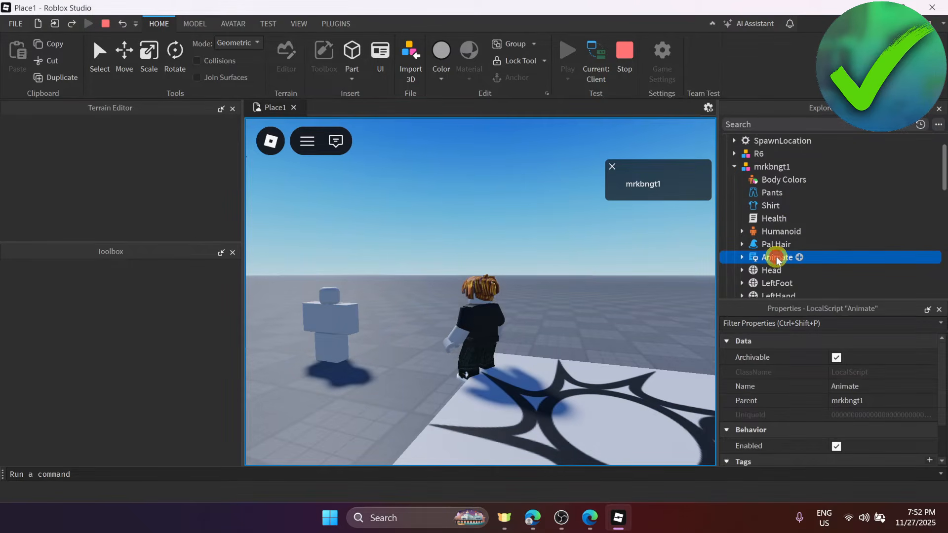
right_click(778, 258)
left_click(817, 294)
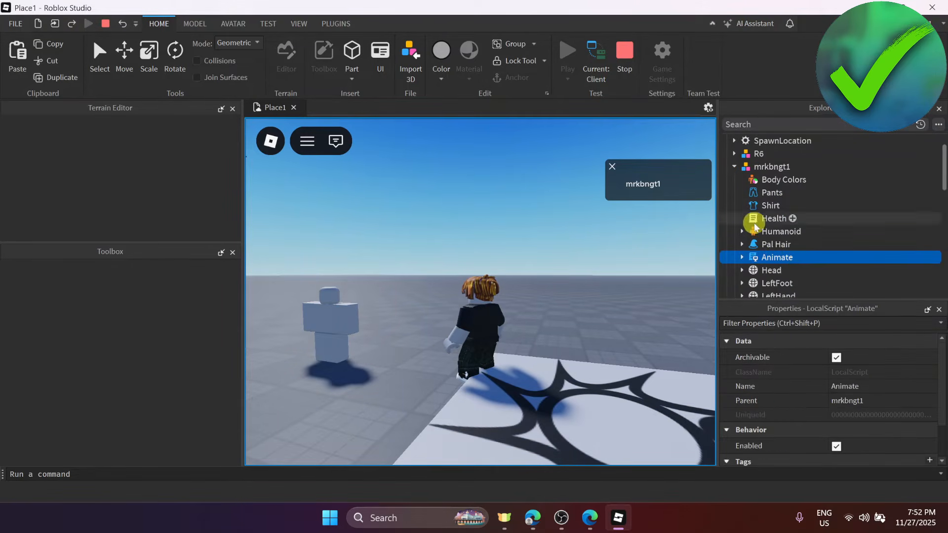
left_click(623, 49)
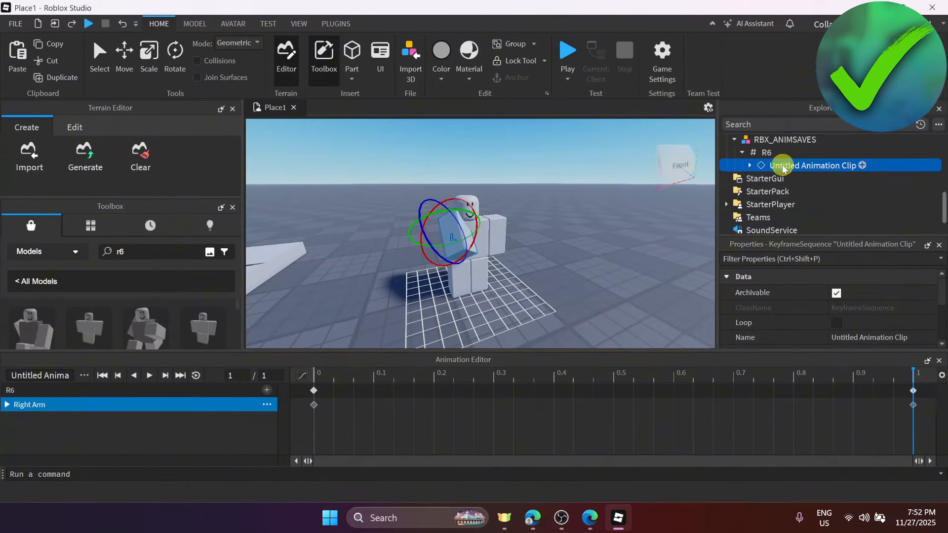
Paste the copied Animate script into StarterCharacterScripts under StarterPlayer.
scroll(772, 162, "up", 1)
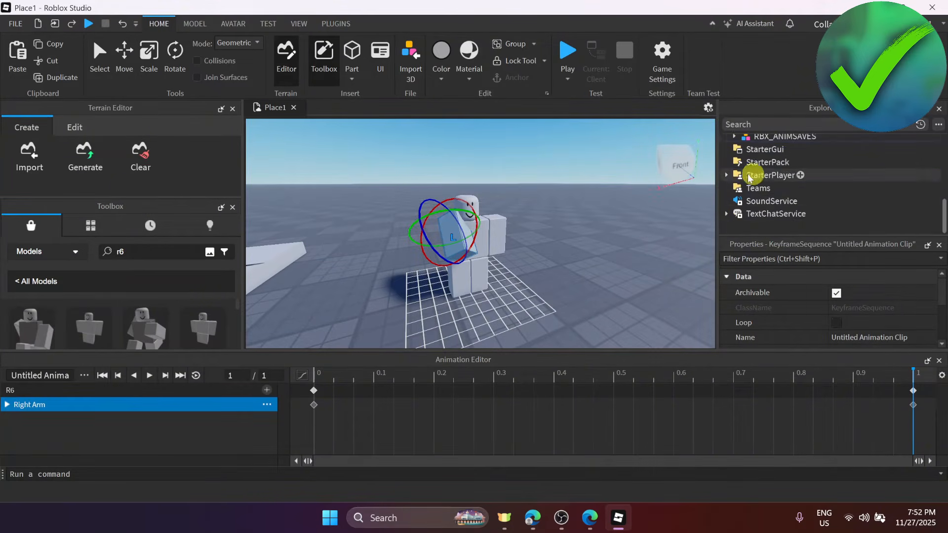
scroll(749, 174, "up", 1)
left_click(727, 214)
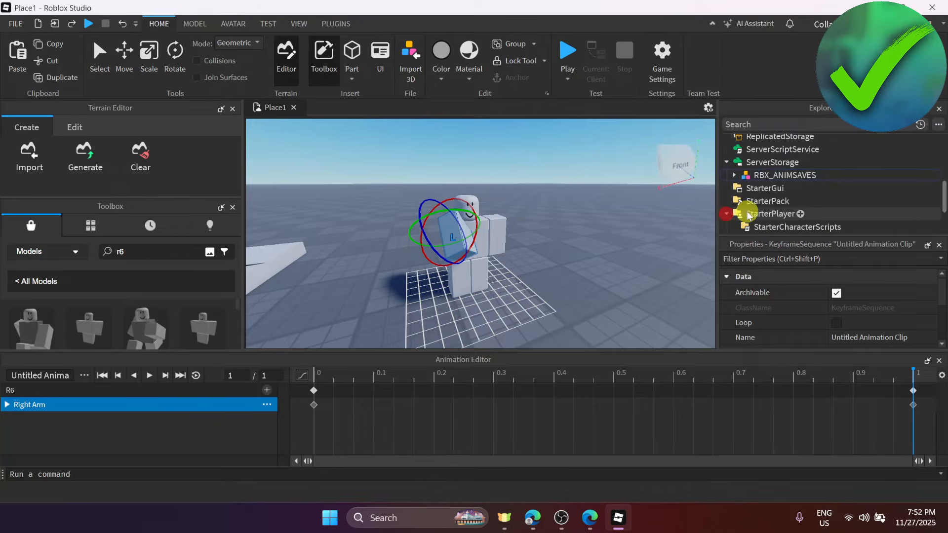
scroll(761, 215, "down", 1)
left_click(766, 190)
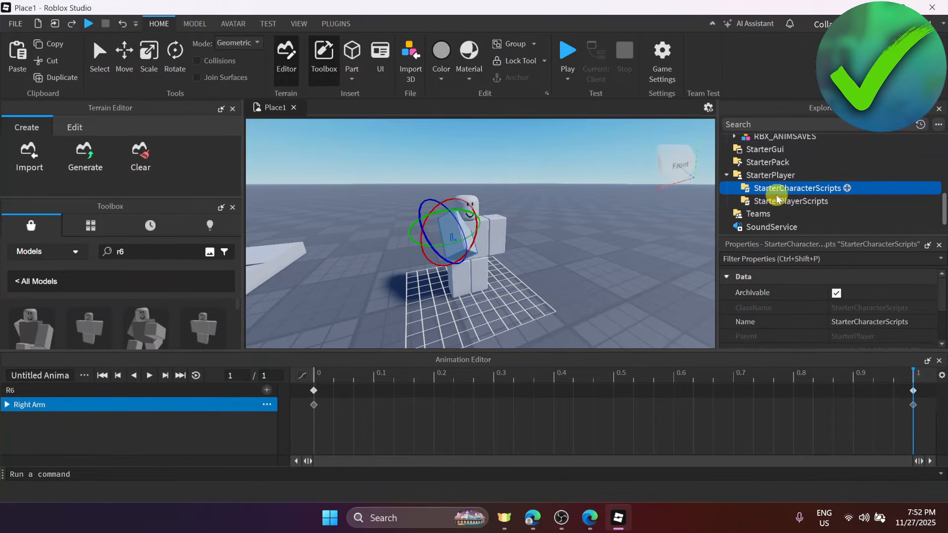
right_click(811, 189)
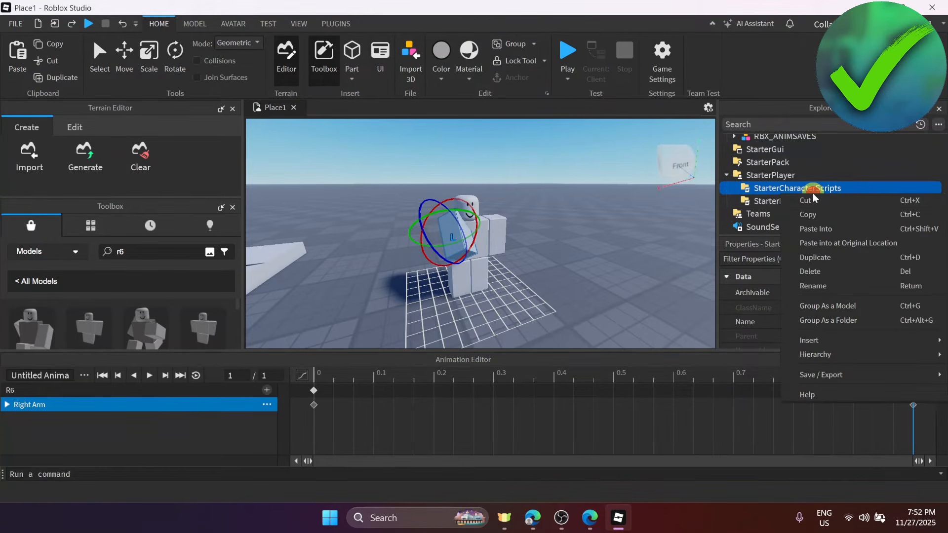
left_click(826, 230)
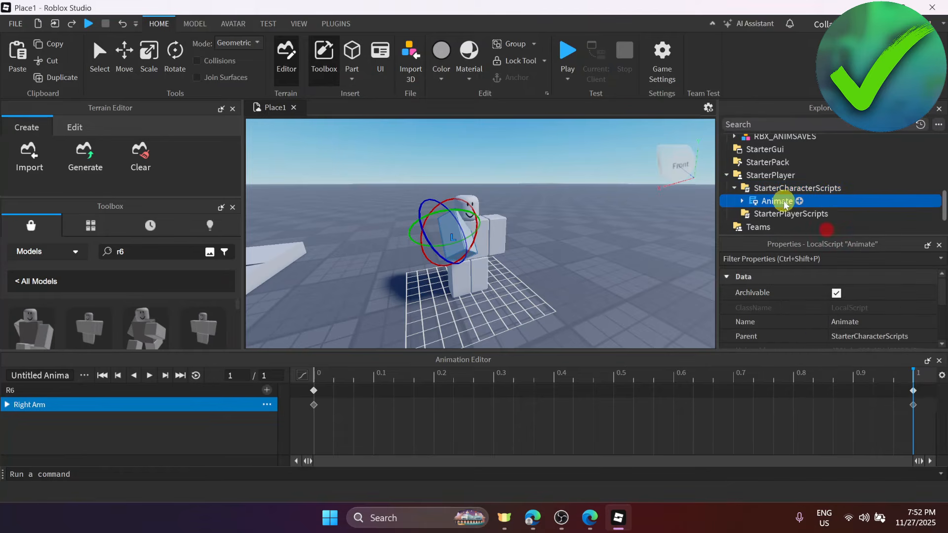
Select the WalkAnim animation under the pasted Animate script's walk value, and close the Animation Editor.
left_click(742, 201)
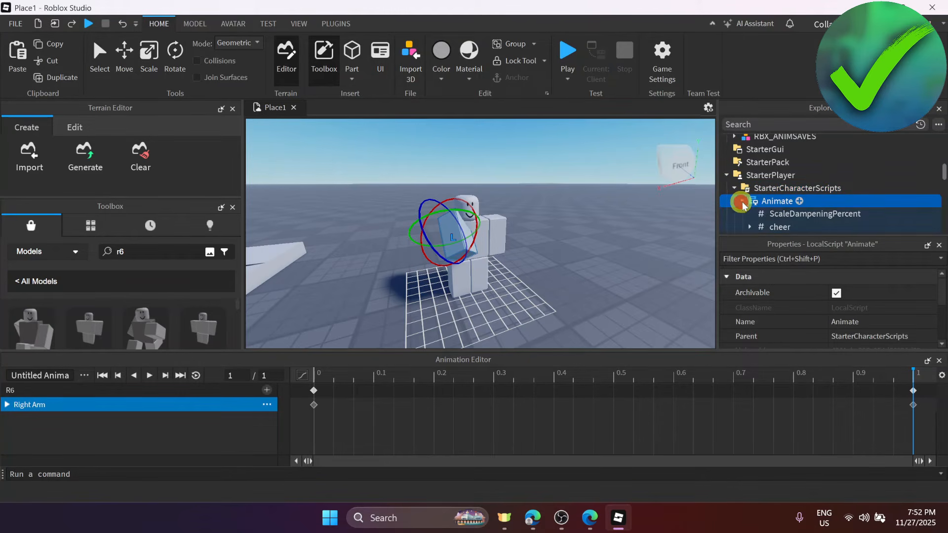
scroll(786, 205, "down", 1)
scroll(785, 205, "down", 3)
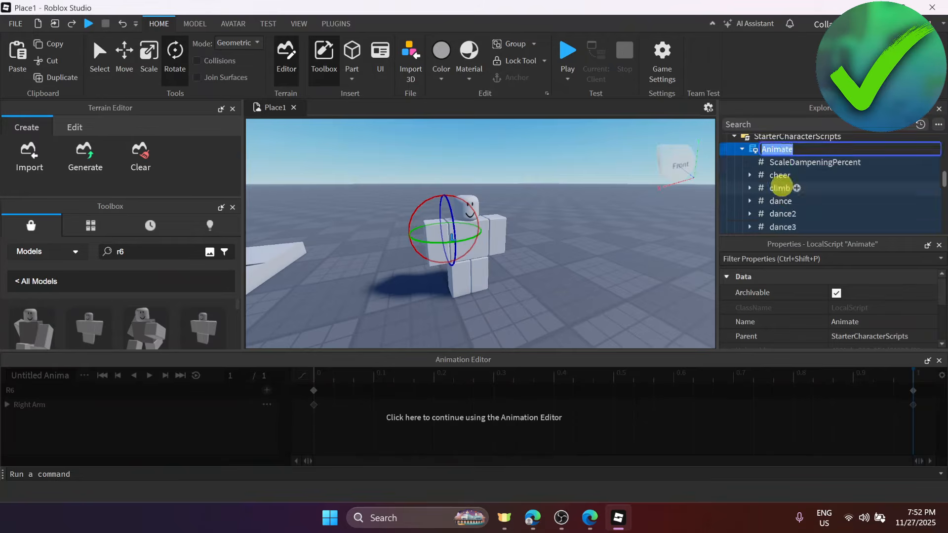
left_click(851, 202)
scroll(816, 194, "down", 6)
scroll(816, 194, "down", 12)
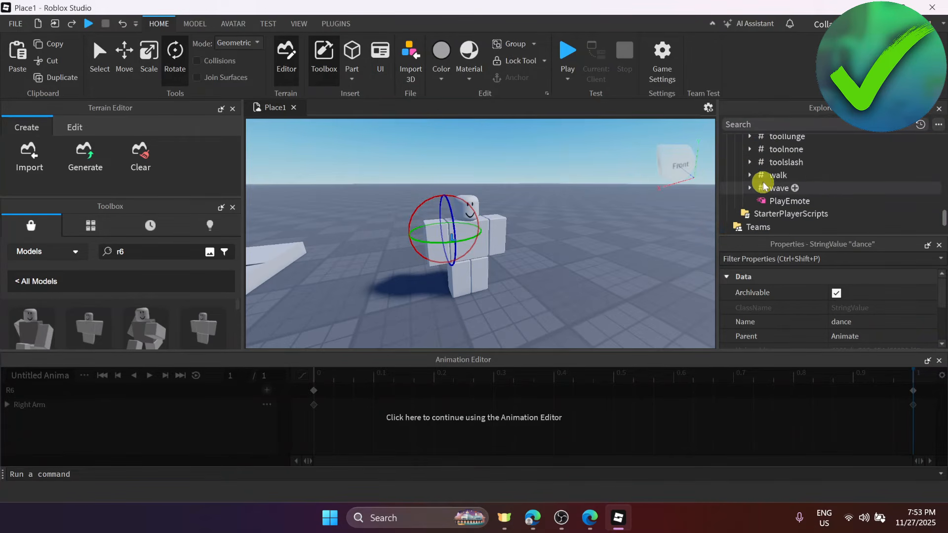
left_click(750, 175)
left_click(750, 201)
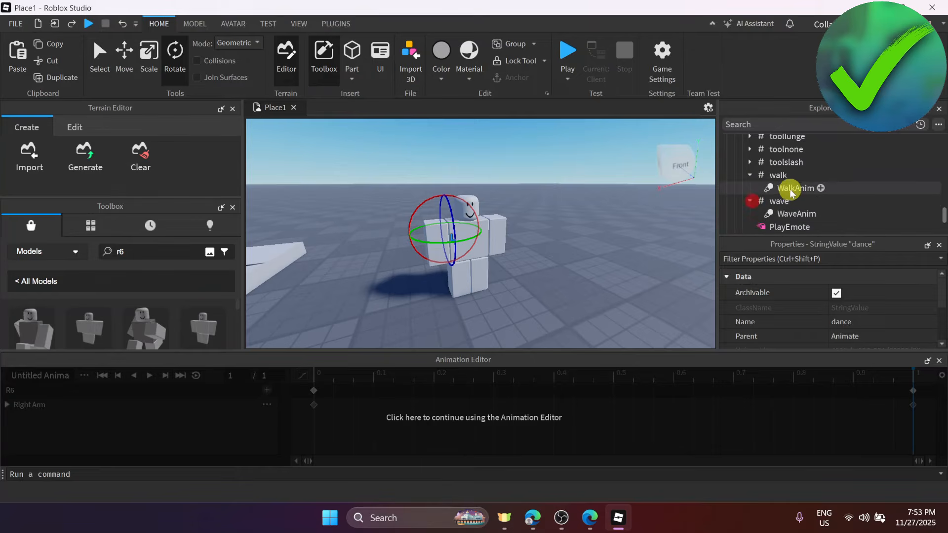
left_click(791, 190)
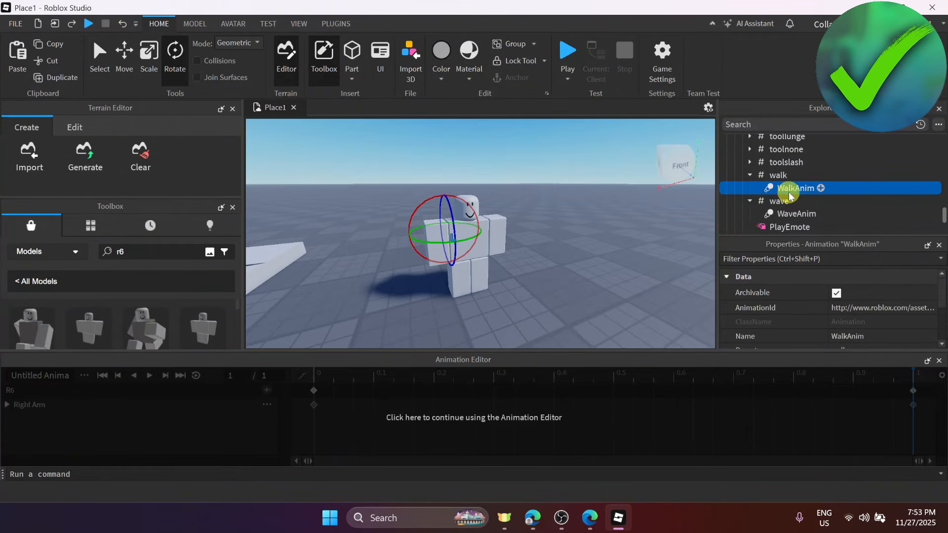
left_click(939, 360)
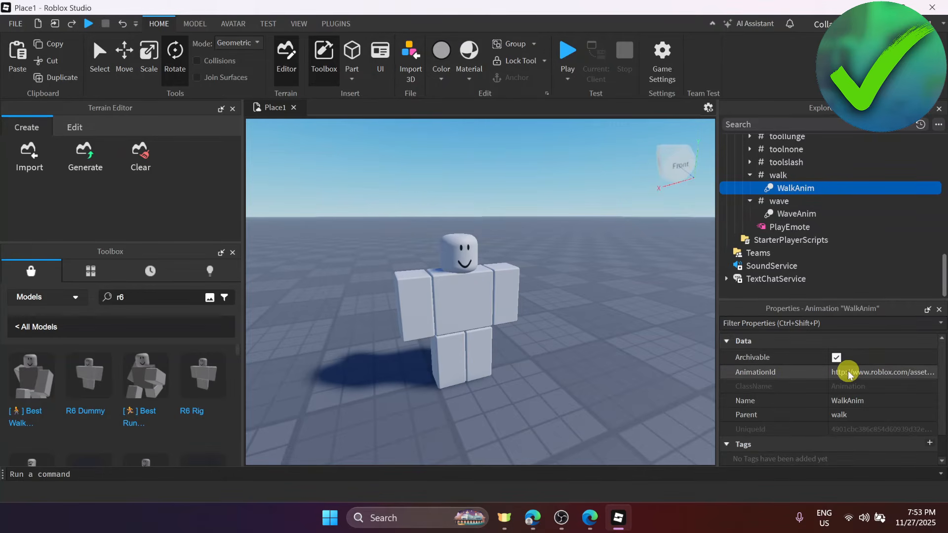
Show My Animations in the Toolbox inventory and copy the asset ID of the Walk animation.
left_click(92, 273)
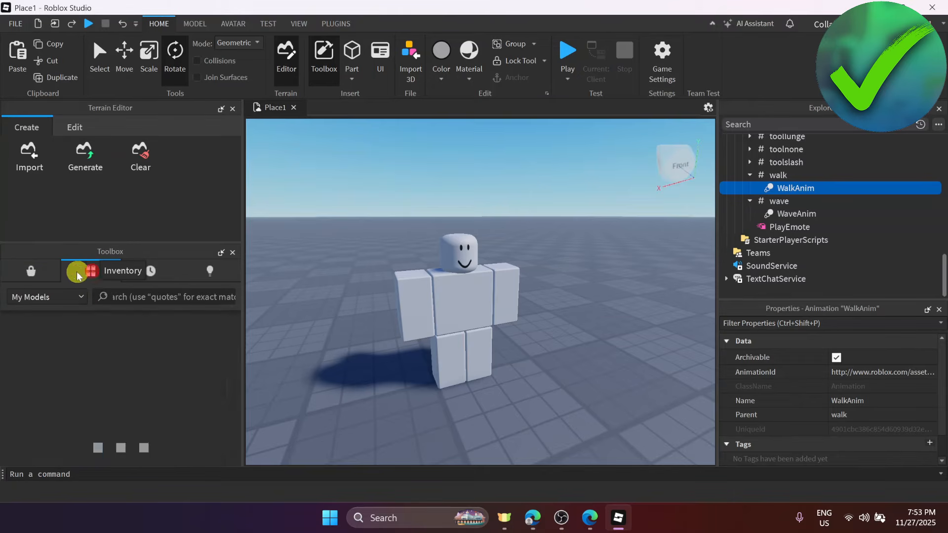
left_click(80, 299)
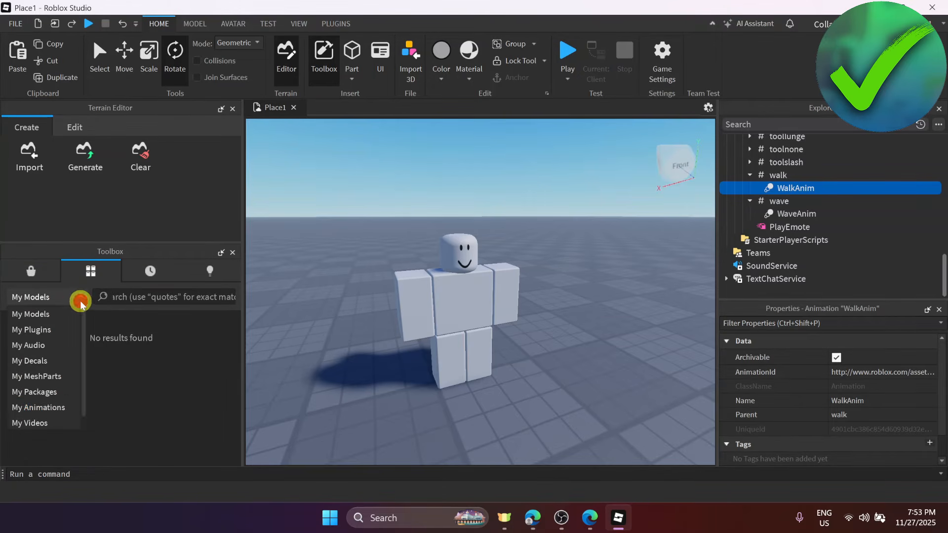
left_click(57, 409)
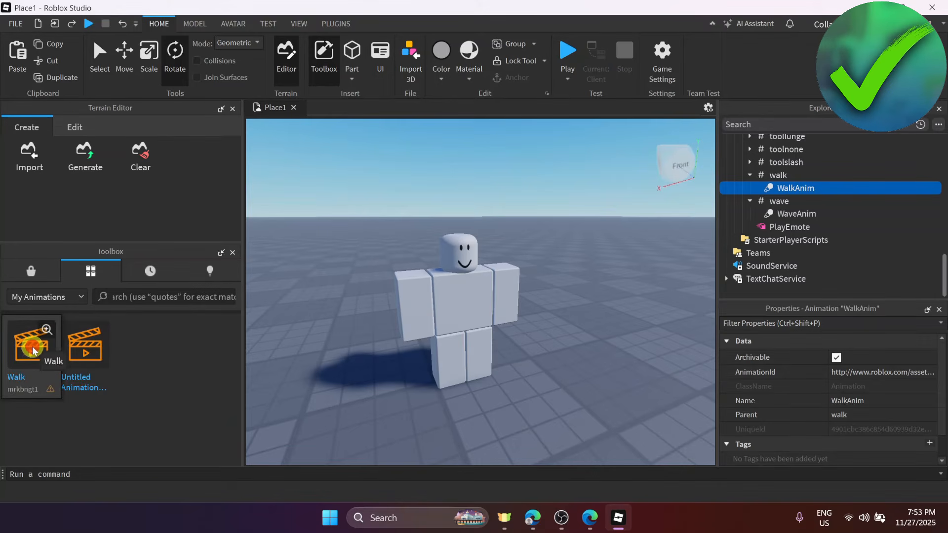
right_click(33, 346)
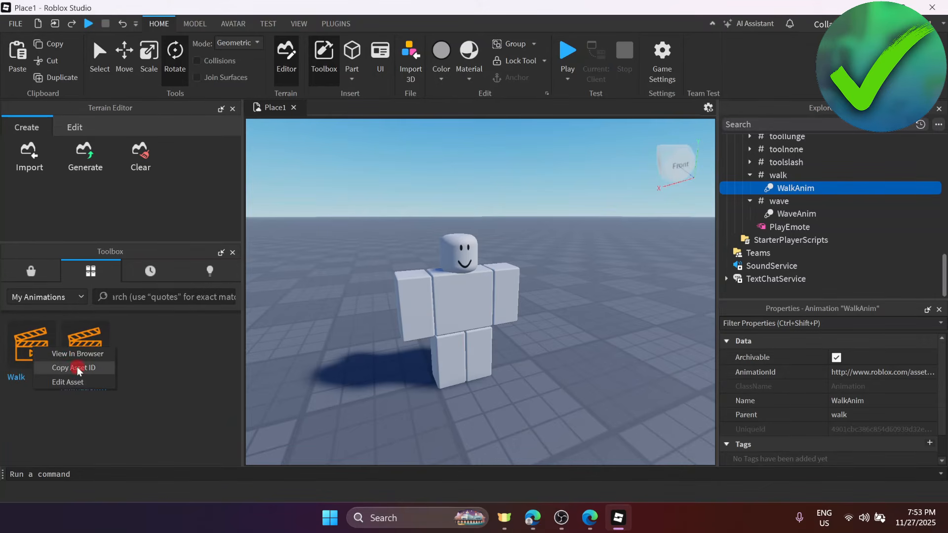
left_click(77, 366)
left_click(35, 353)
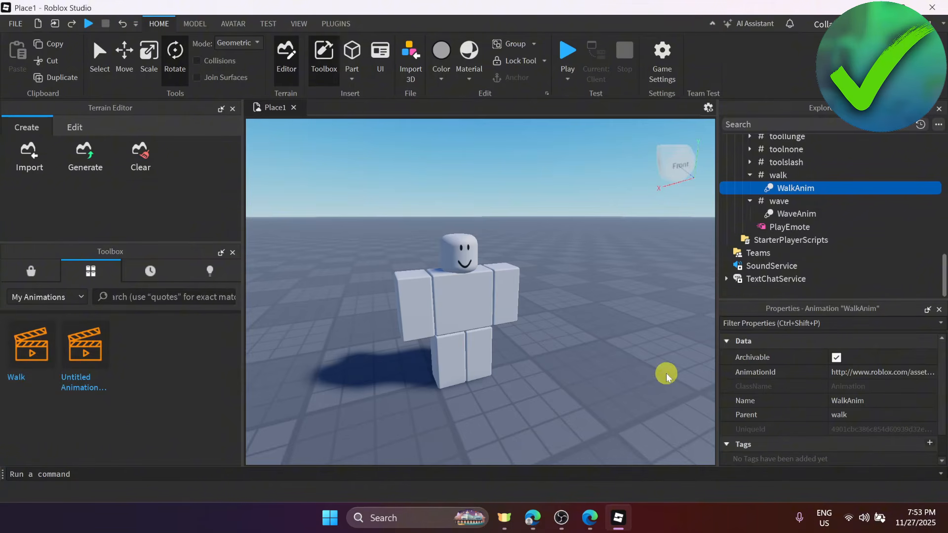
left_click(869, 373)
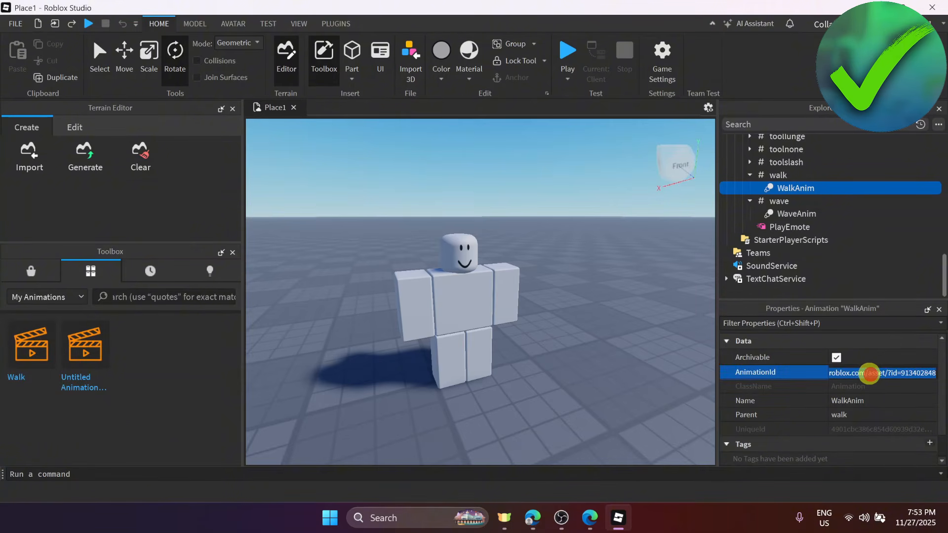
key("ctrl+v")
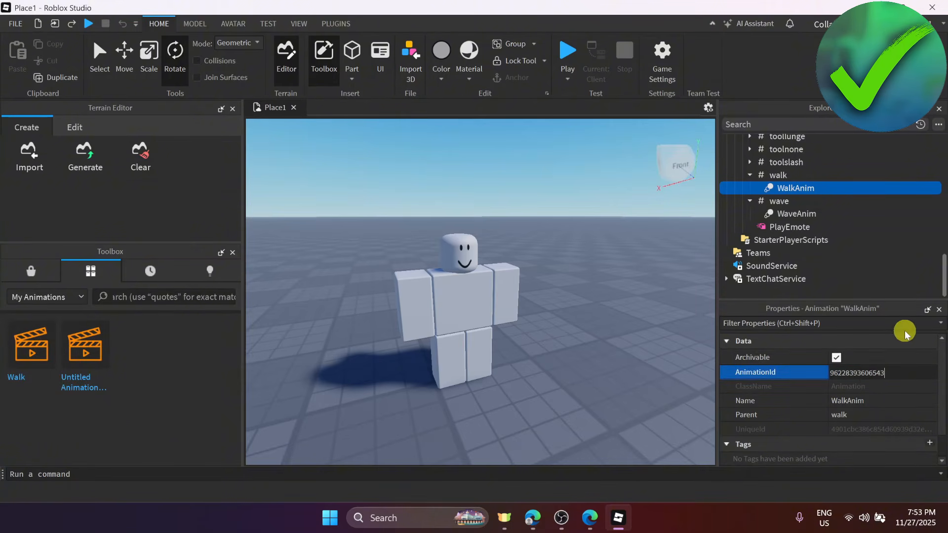
key("Return")
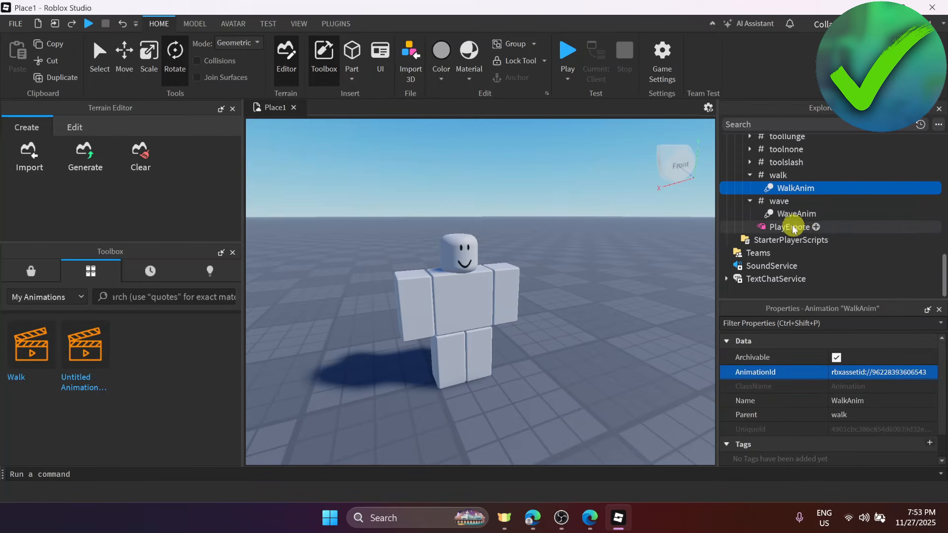
scroll(808, 230, "up", 10)
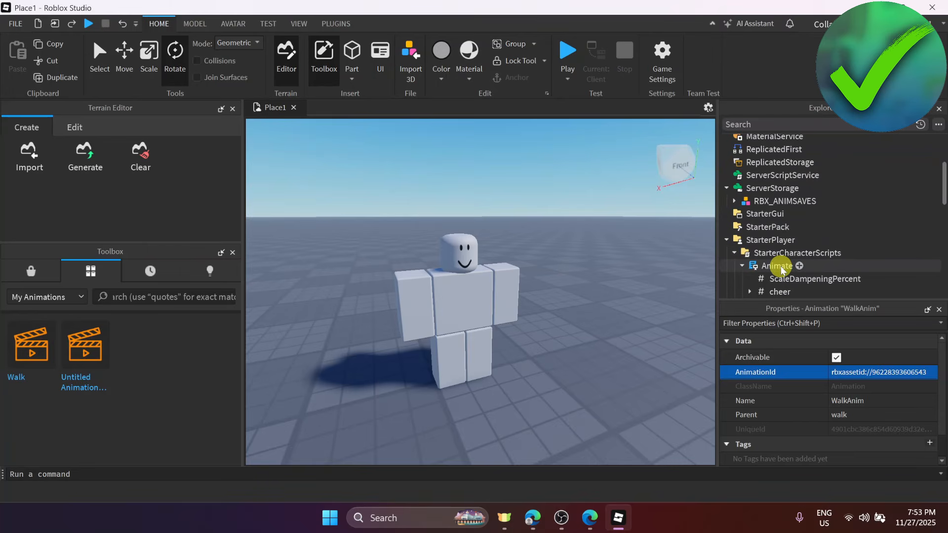
right_click(782, 270)
left_click(808, 272)
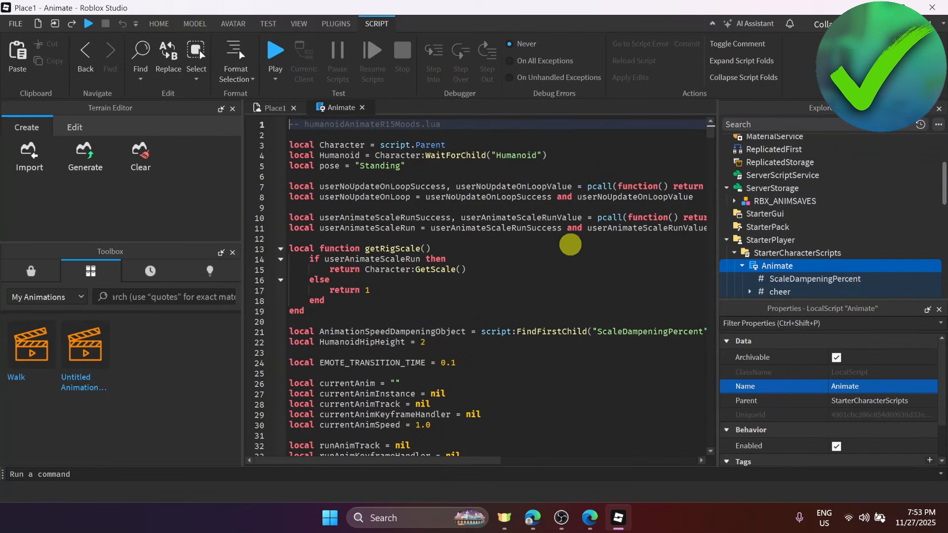
scroll(550, 232, "down", 10)
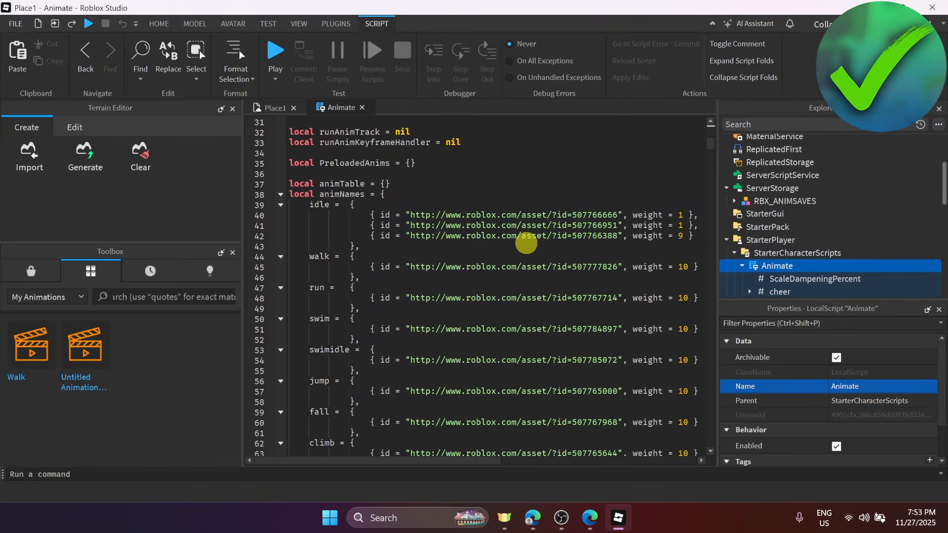
left_click(576, 269)
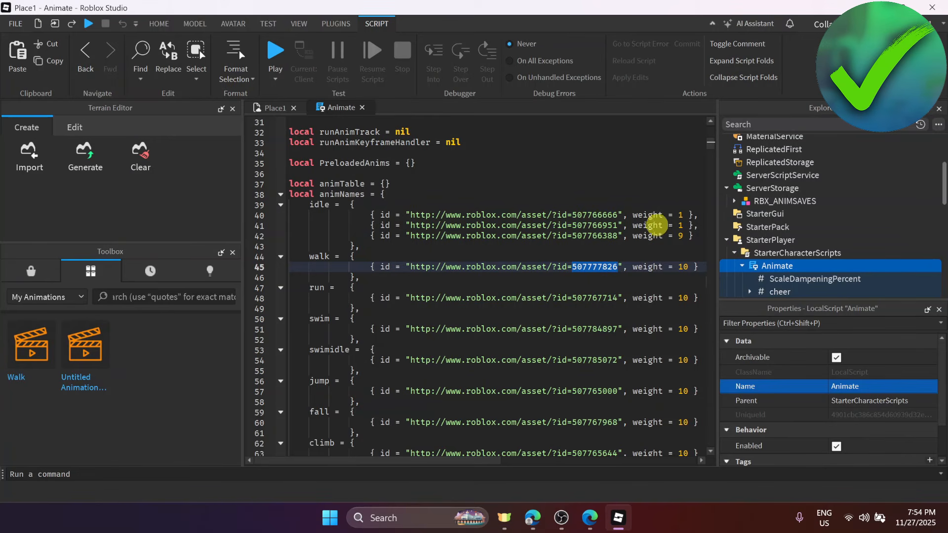
key("ctrl+v")
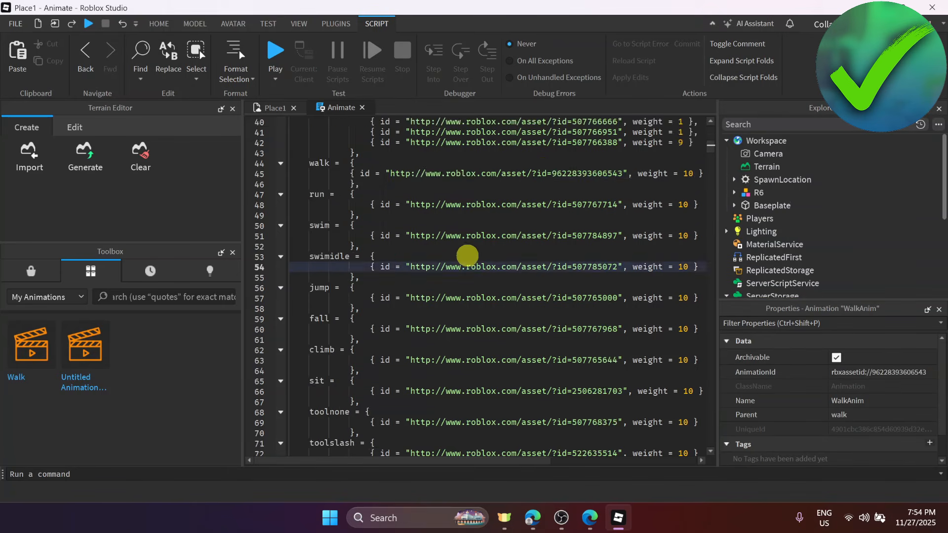
Review the animation entries and their asset IDs in the Animate script's animNames table.
scroll(478, 247, "up", 6)
scroll(486, 238, "down", 10)
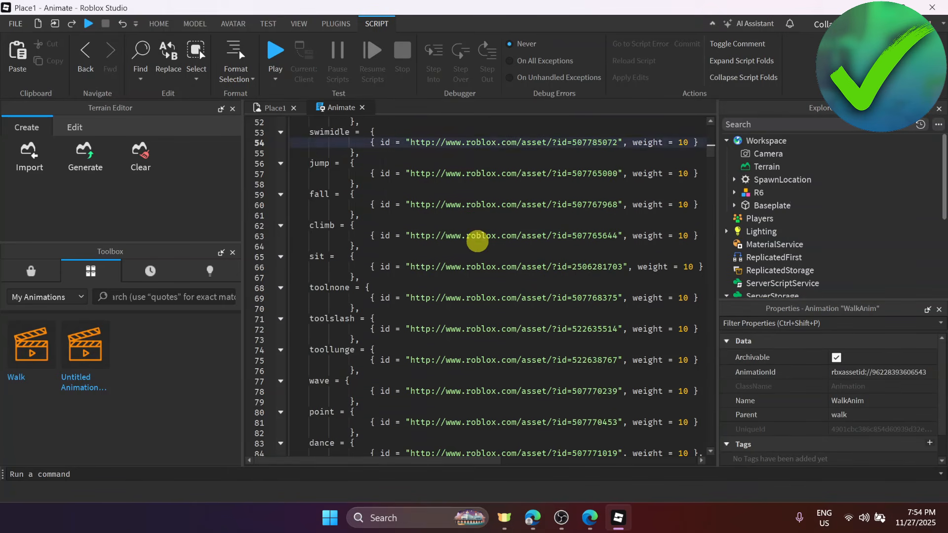
scroll(476, 242, "up", 6)
scroll(482, 255, "down", 6)
scroll(429, 254, "up", 10)
scroll(429, 247, "down", 7)
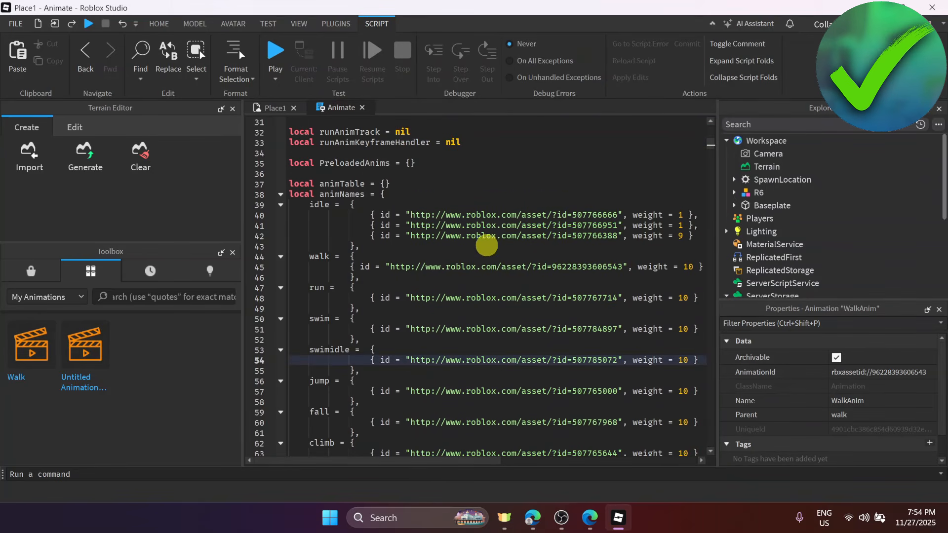
scroll(590, 235, "up", 4)
scroll(588, 233, "down", 1)
scroll(585, 232, "up", 2)
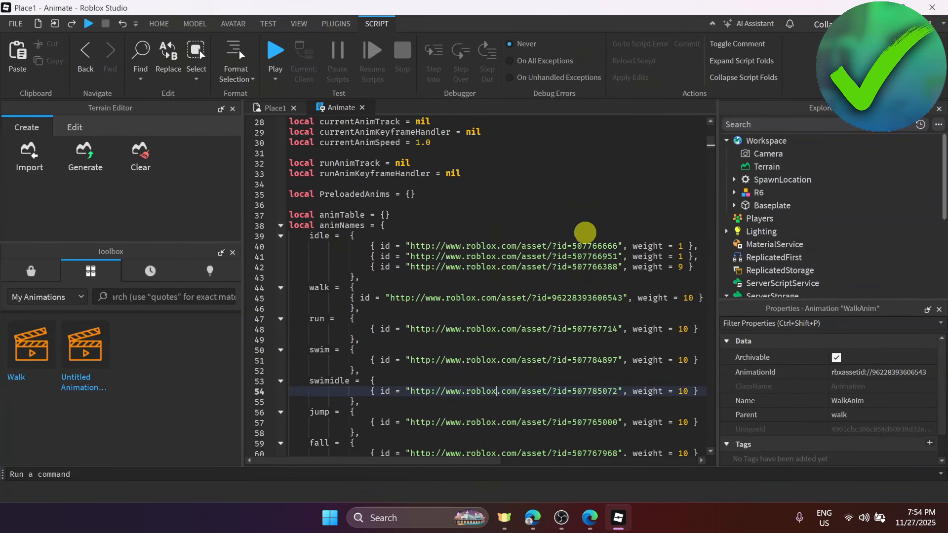